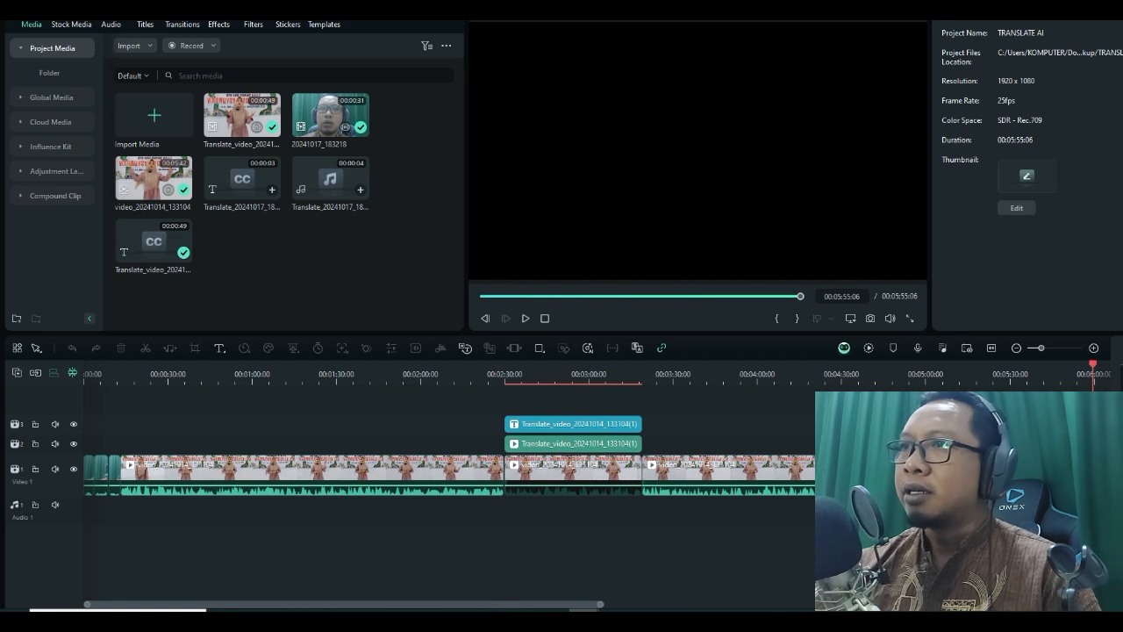
- Open AI Translation for the long clip before the translated section, choose Translate voice and caption, and enable Lip-sync (beta)
click(313, 471)
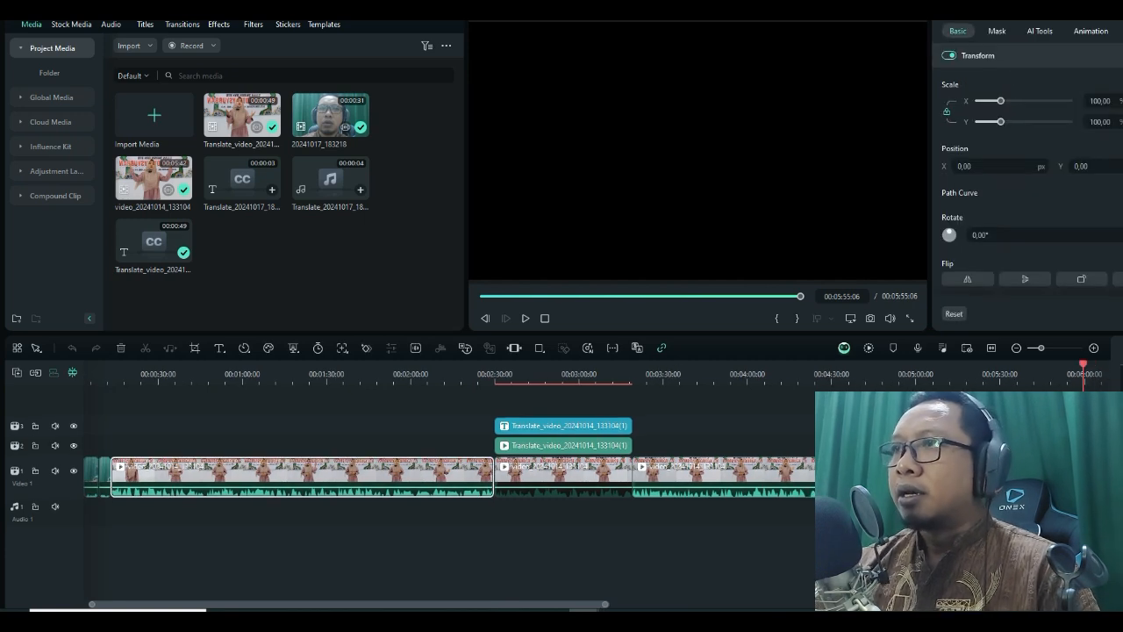
right_click(412, 474)
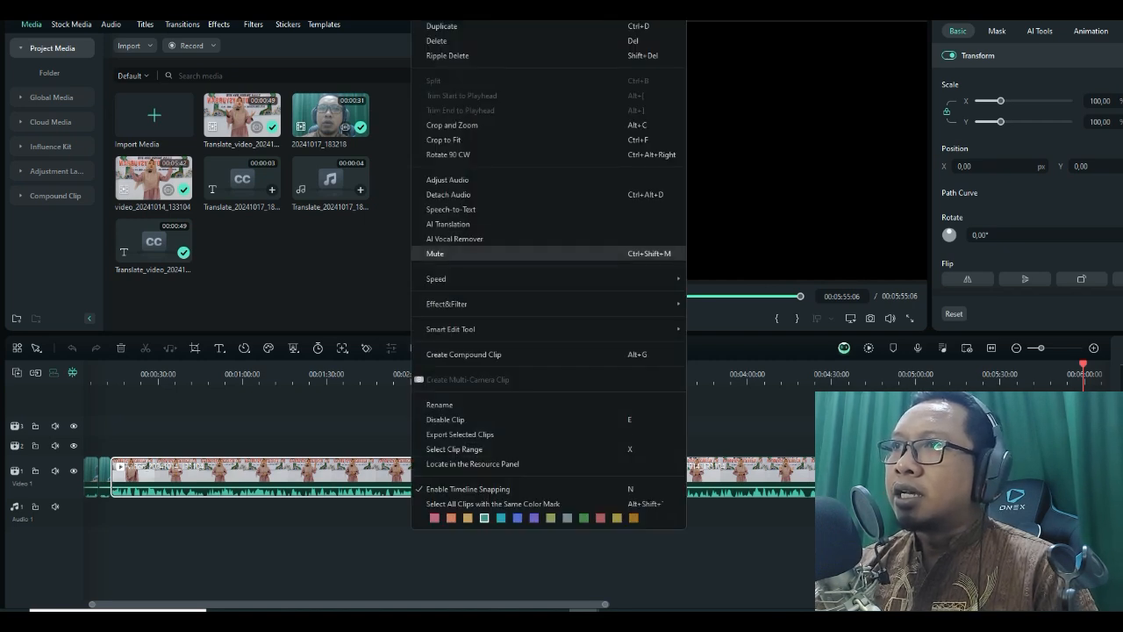
click(456, 223)
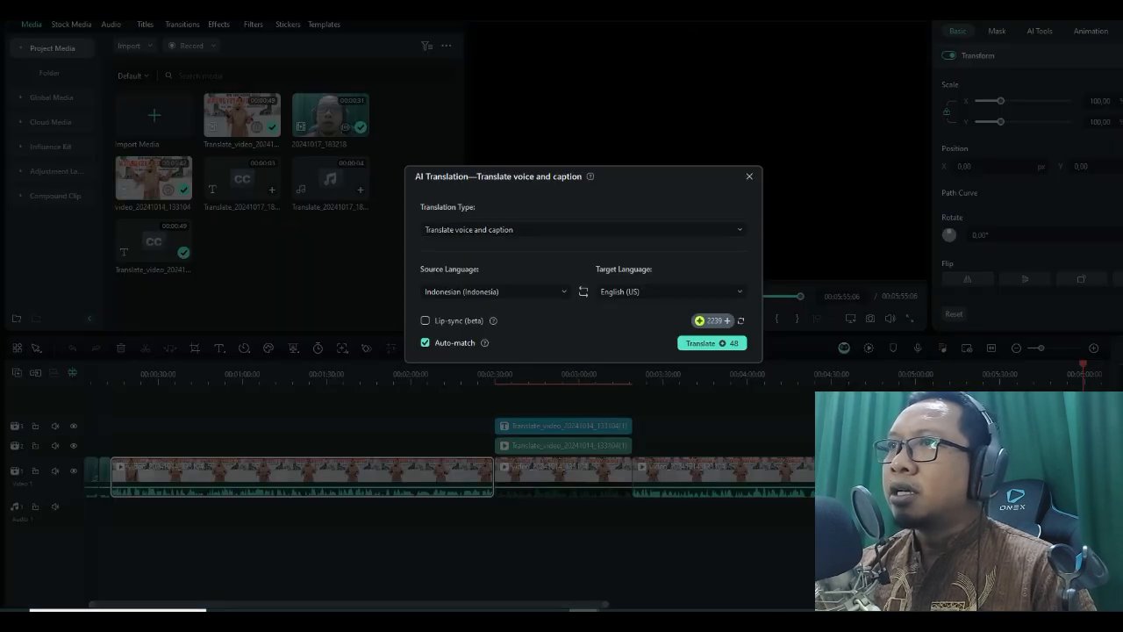
click(470, 230)
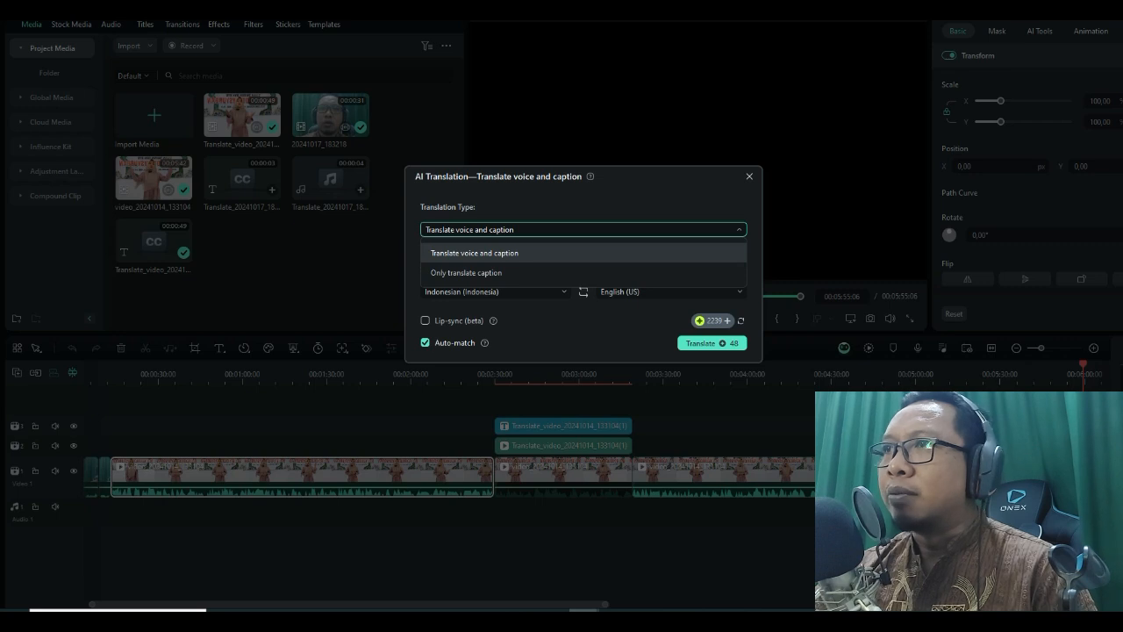
click(475, 253)
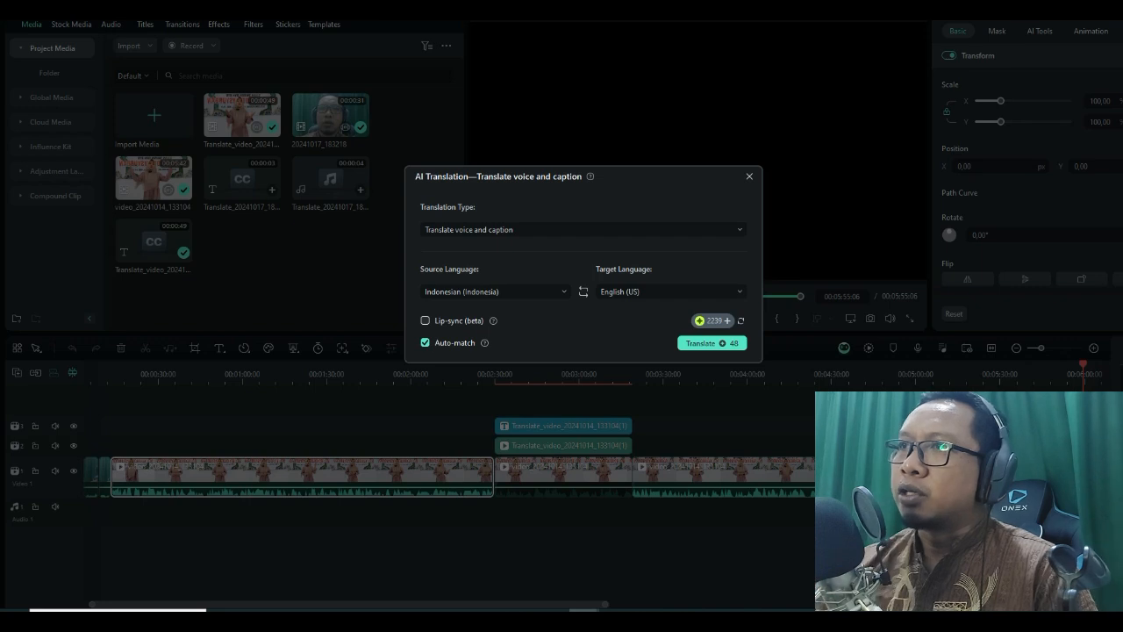
click(425, 321)
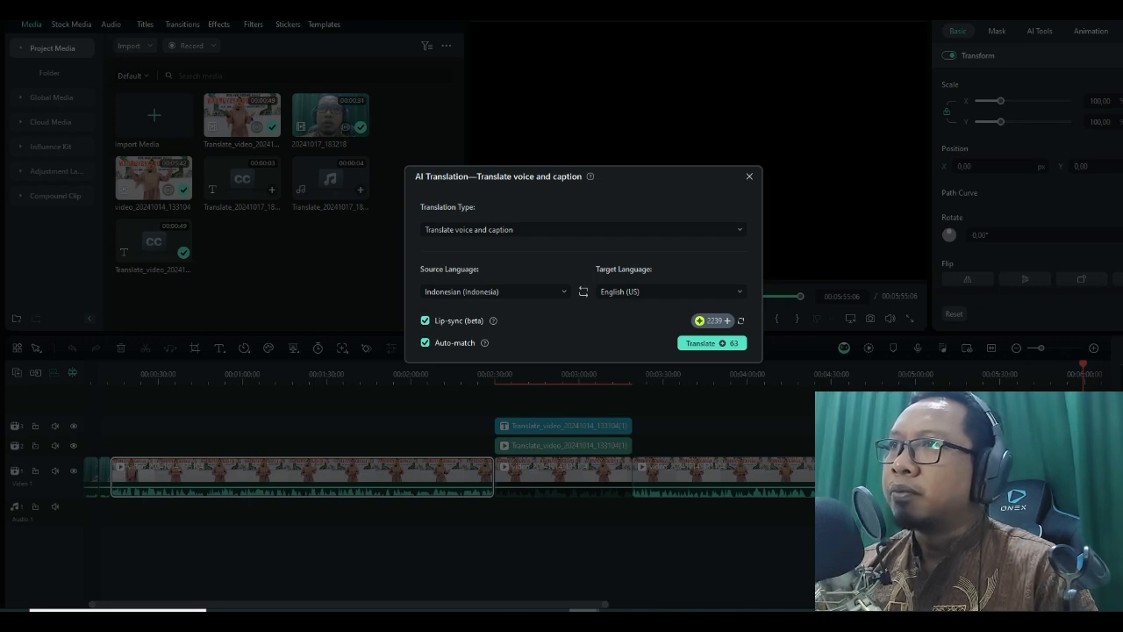
- Choose Indonesian (Indonesia) as source language and English (US) as target language, and close the translation settings without translating
click(502, 291)
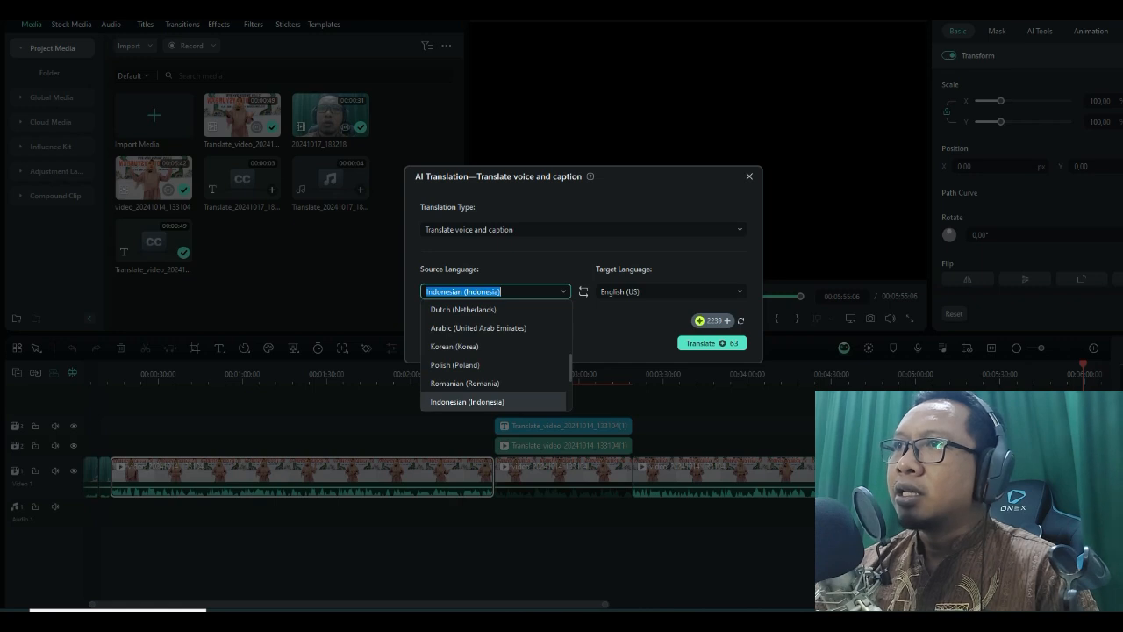
click(502, 291)
click(468, 402)
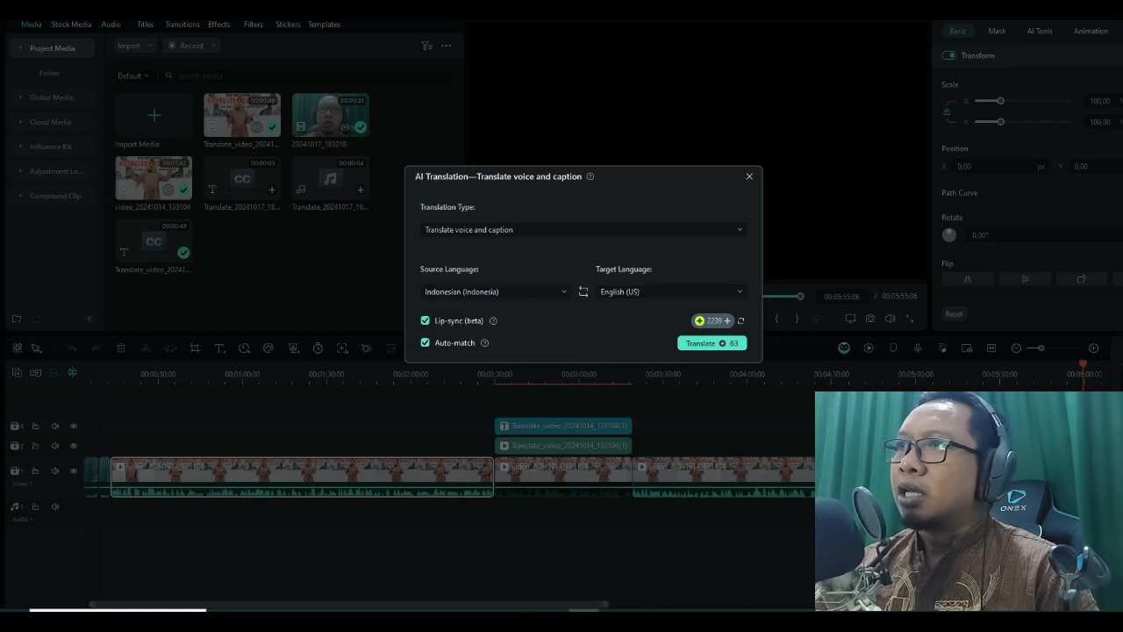
click(672, 291)
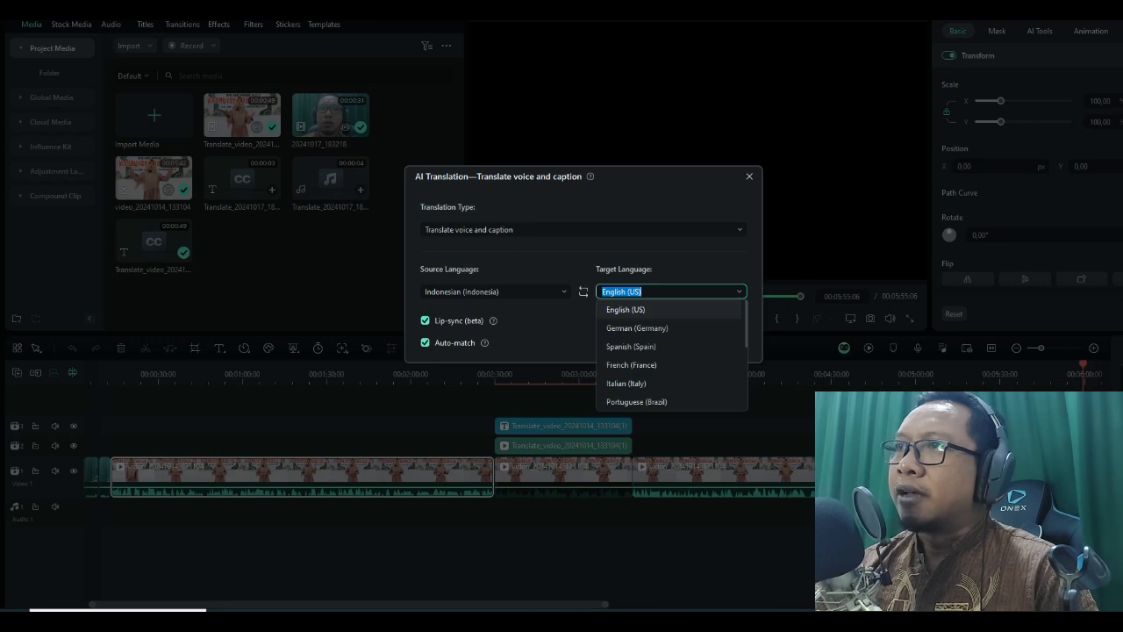
click(625, 310)
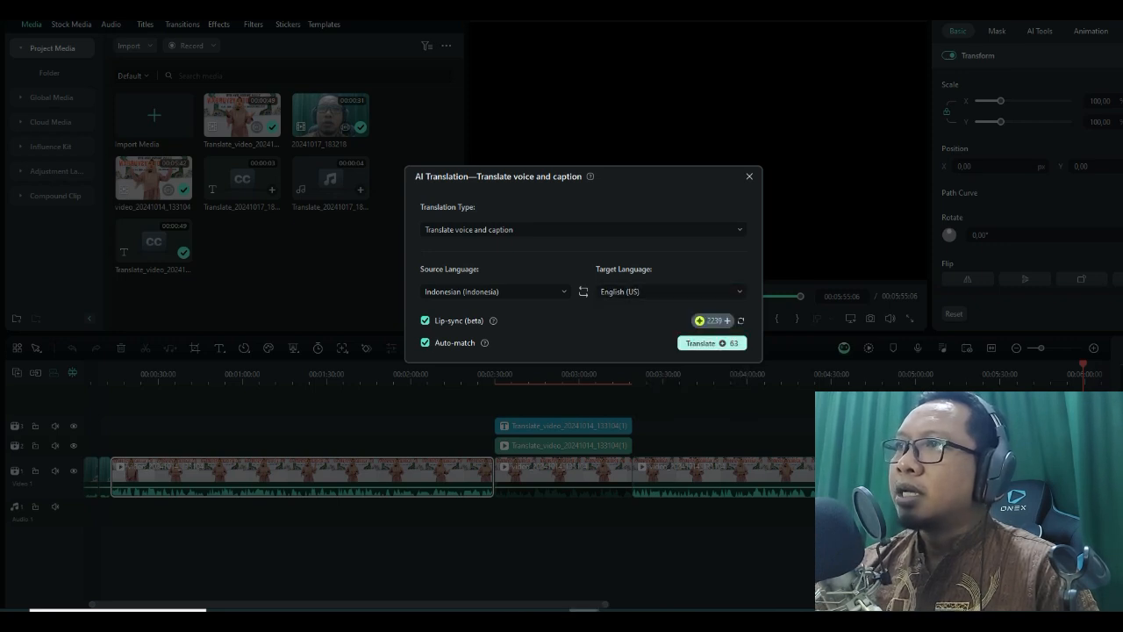
click(749, 176)
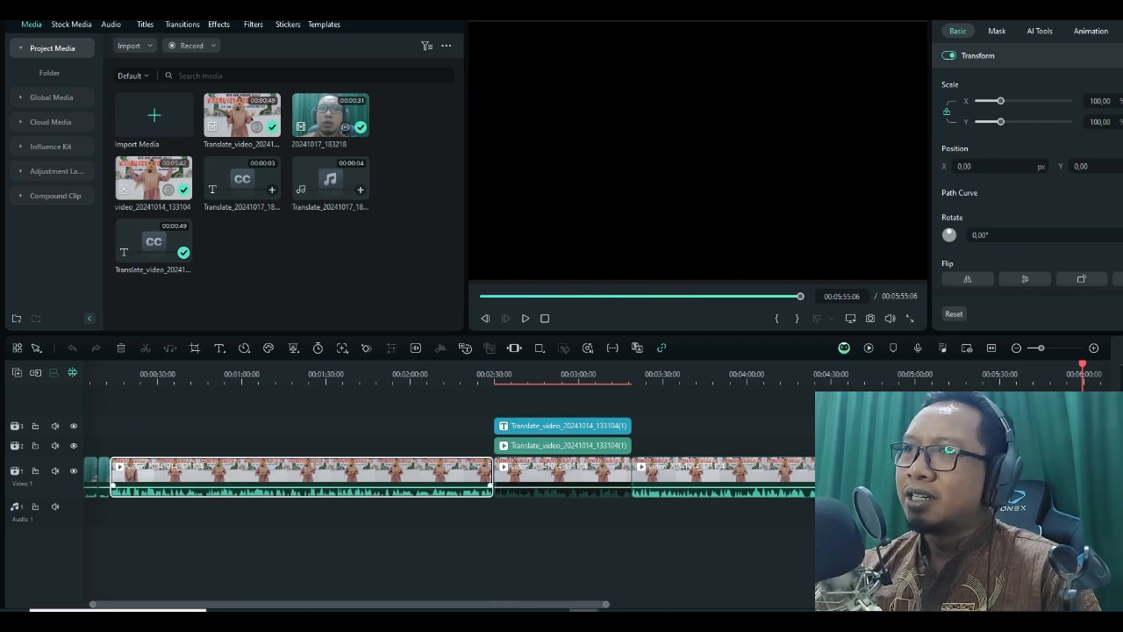
- Reopen AI Translation for the same clip and look through the available target languages
right_click(402, 476)
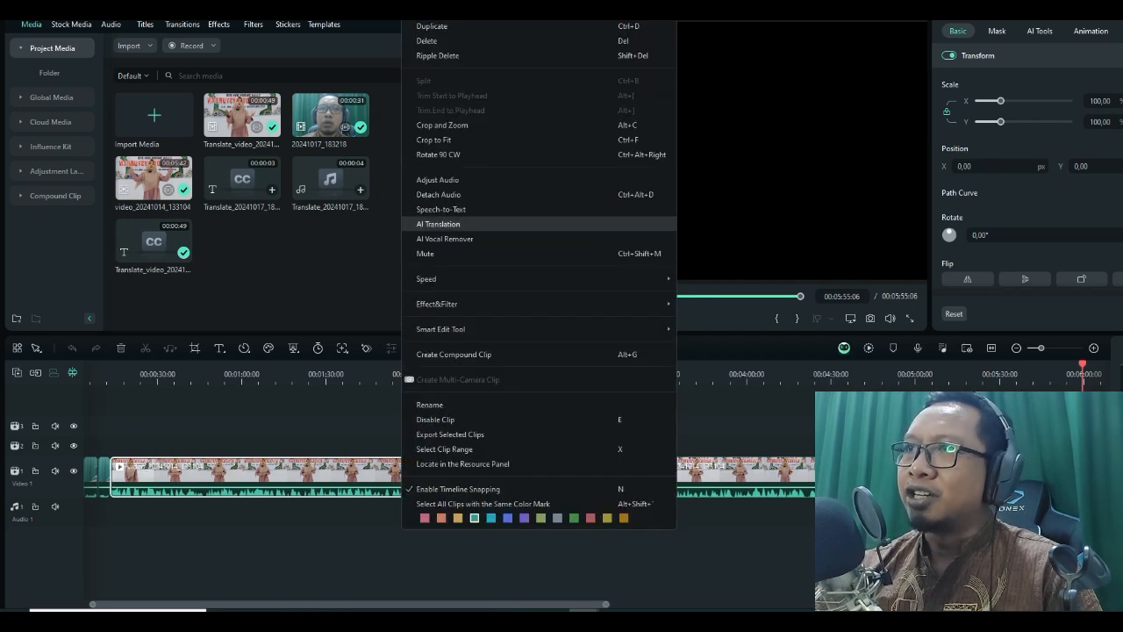
click(438, 224)
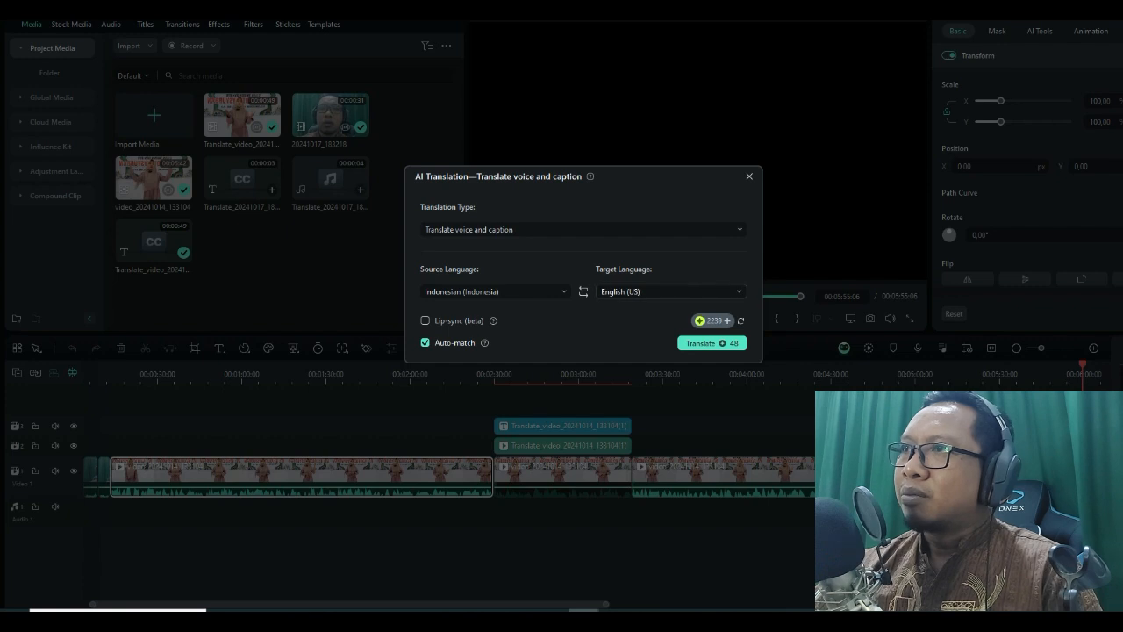
click(672, 291)
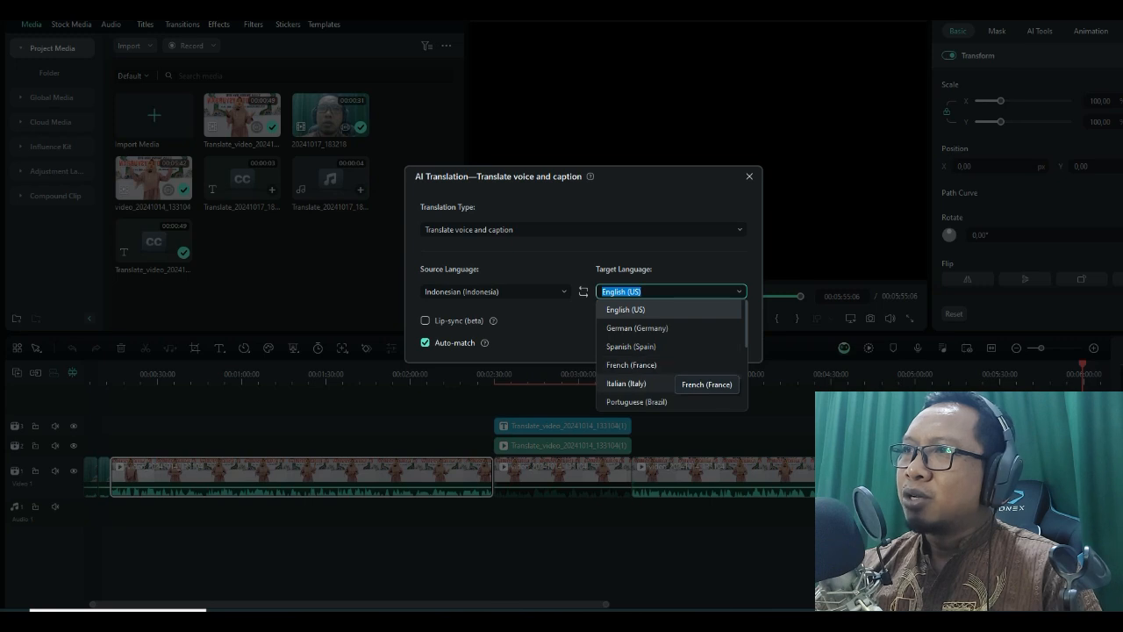
scroll(672, 375, down, 1)
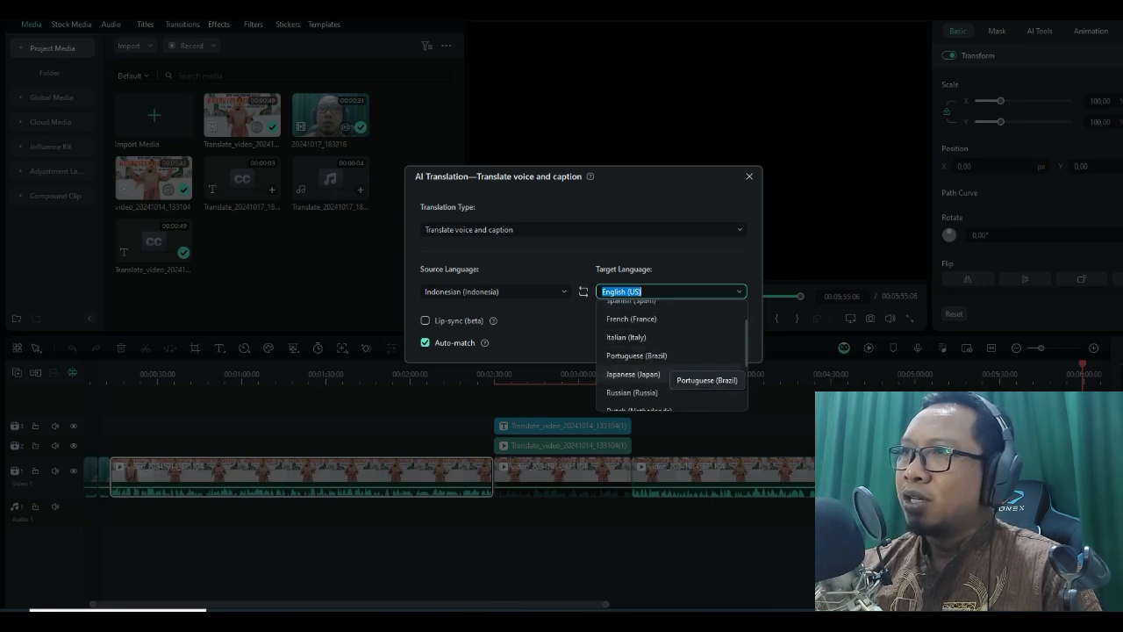
scroll(672, 375, down, 1)
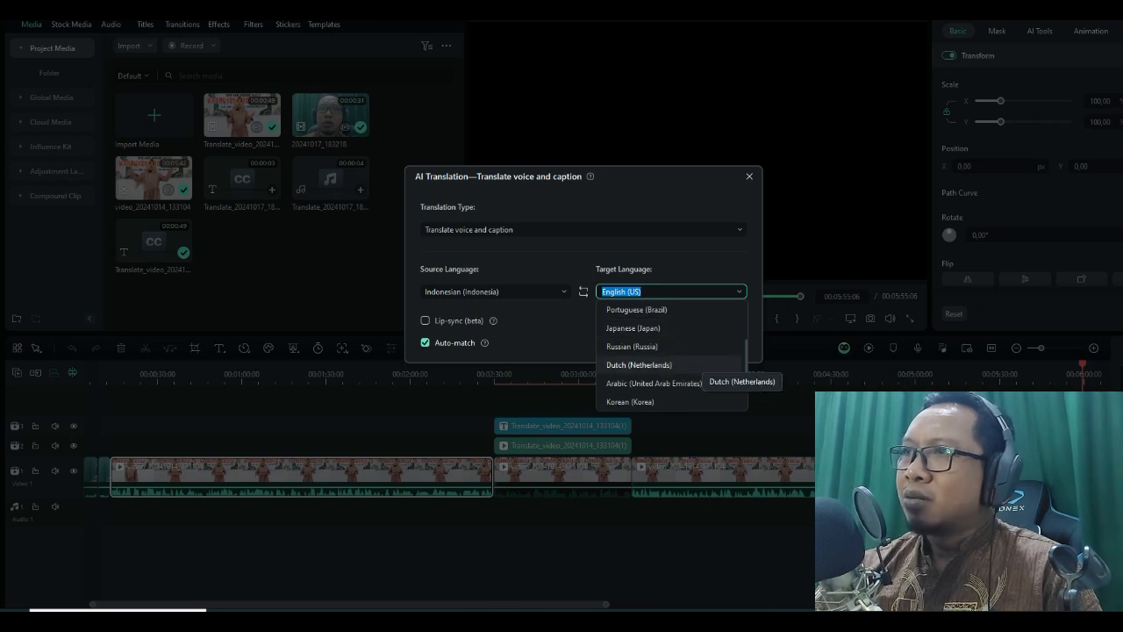
scroll(672, 365, down, 1)
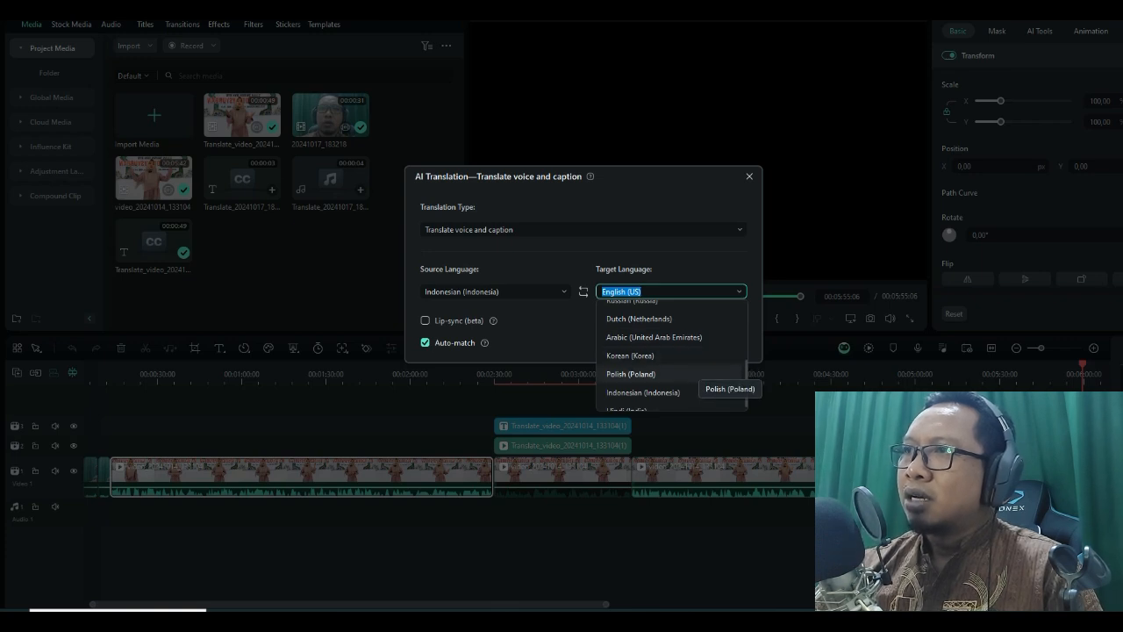
scroll(672, 364, down, 1)
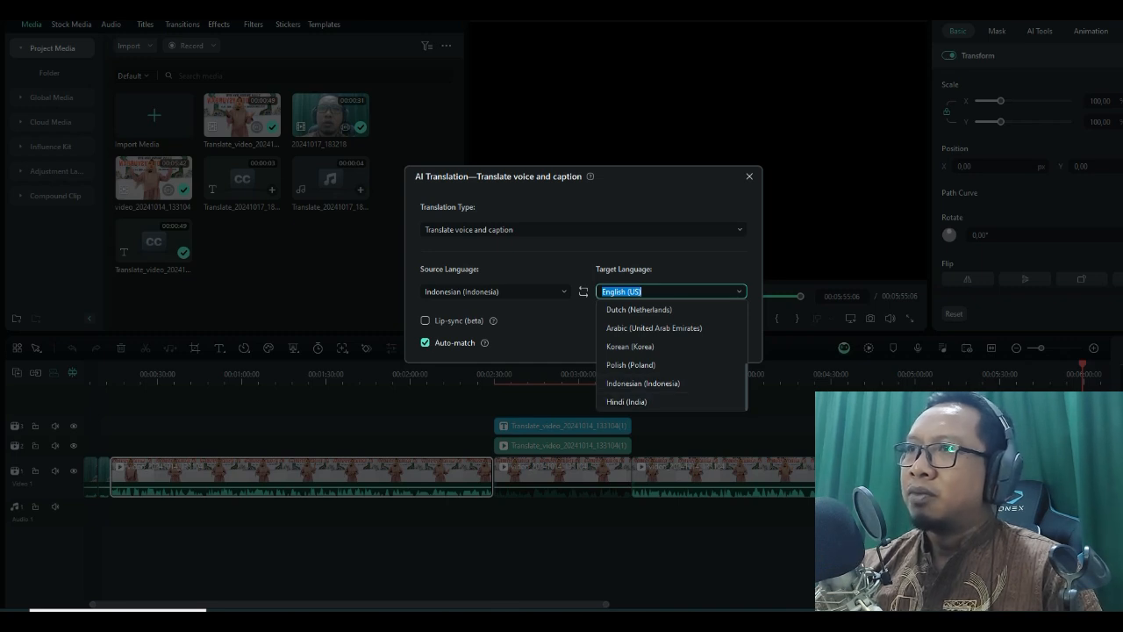
click(584, 609)
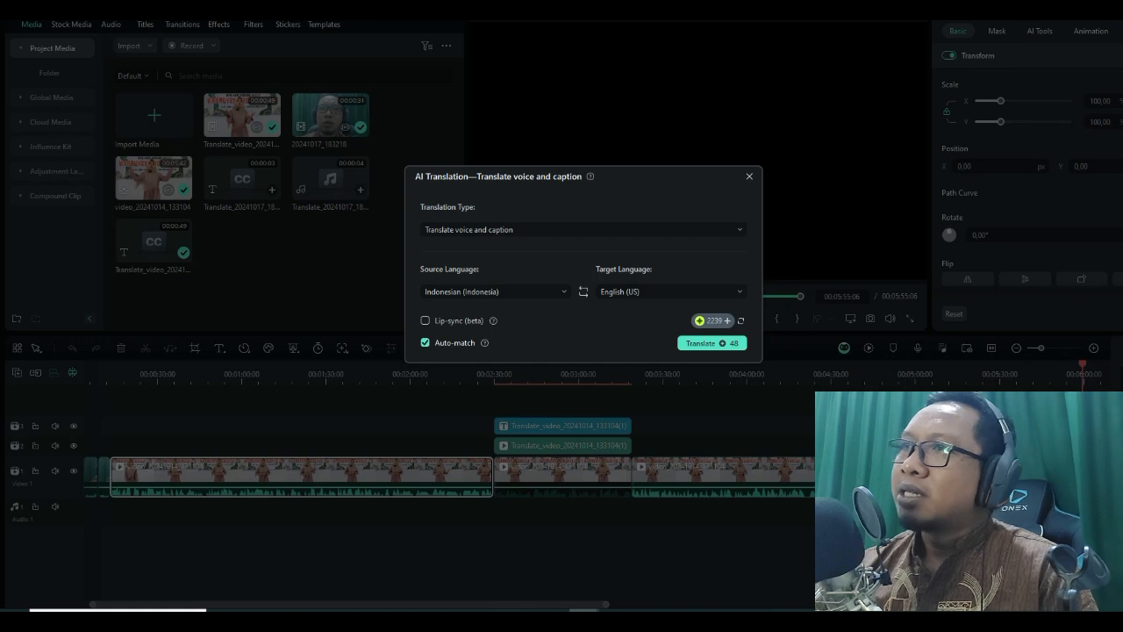
- Look through the full range of source languages that AI Translation offers
click(495, 291)
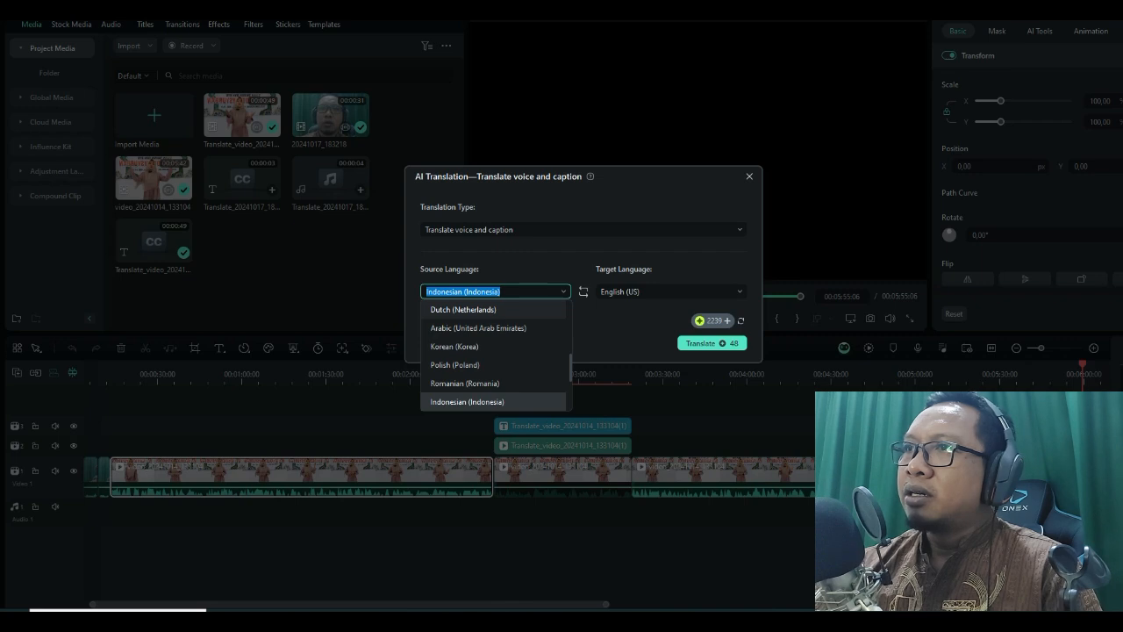
scroll(463, 310, up, 8)
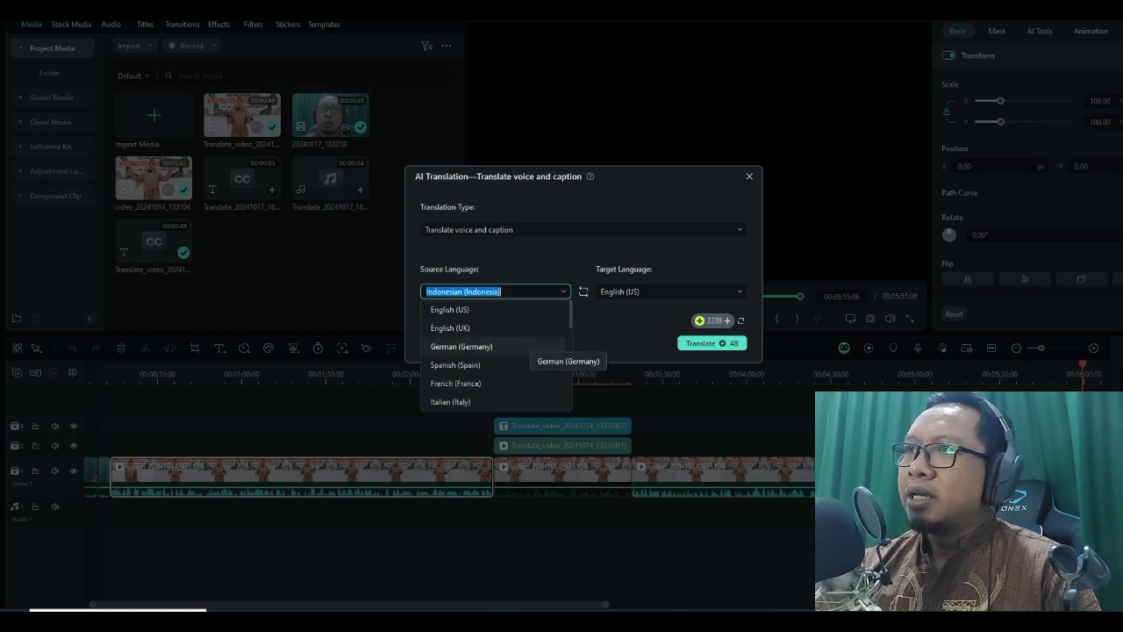
scroll(491, 360, down, 1)
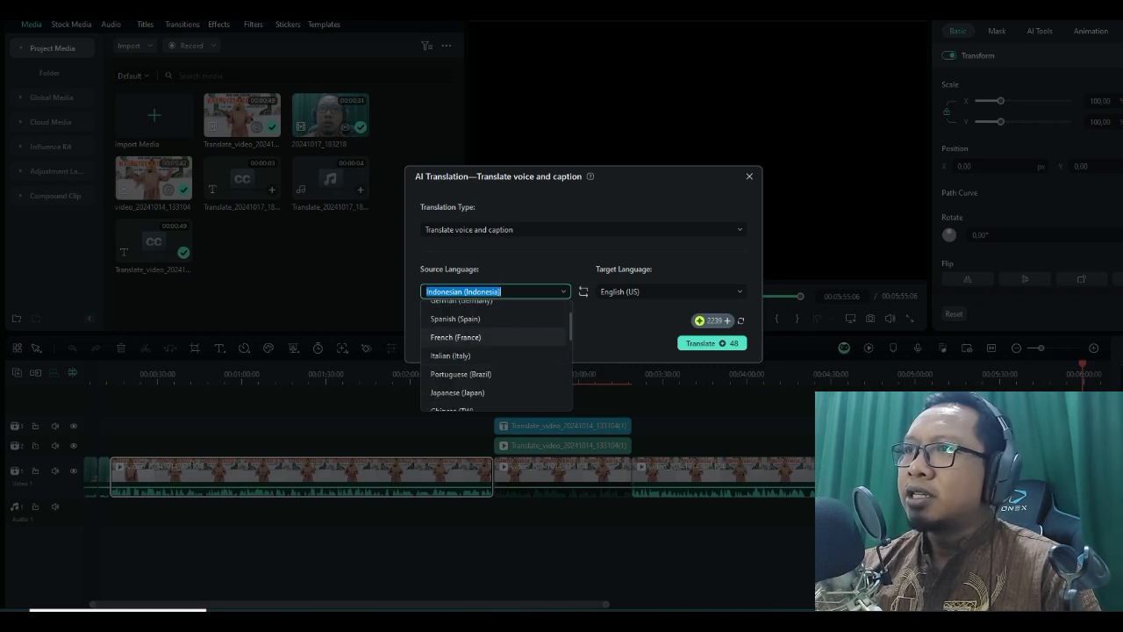
scroll(492, 369, down, 2)
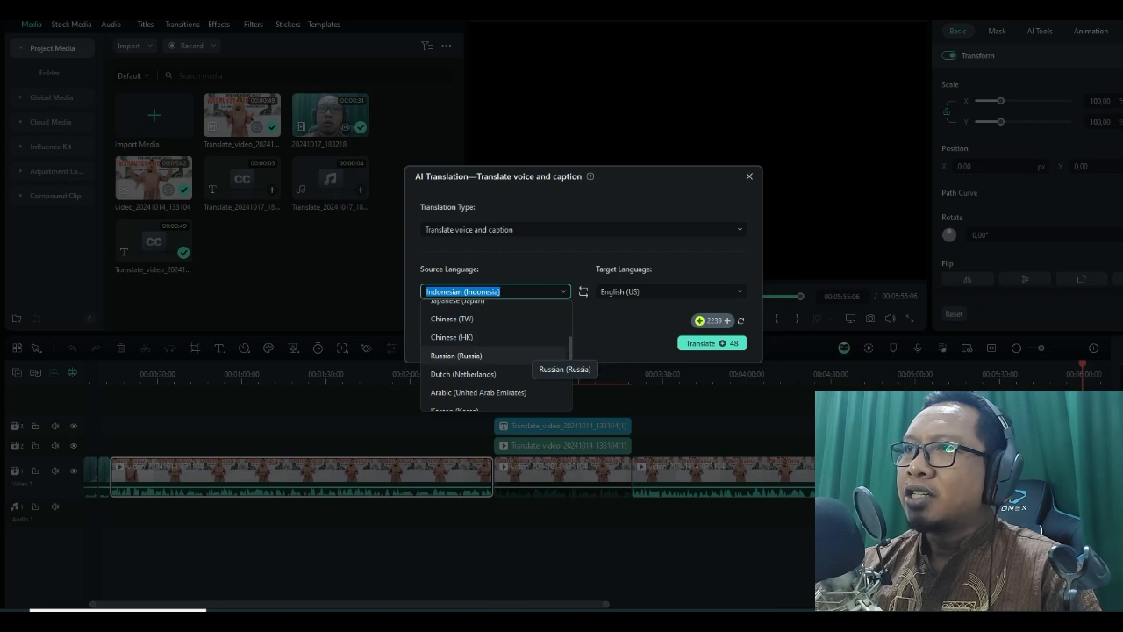
scroll(496, 360, down, 2)
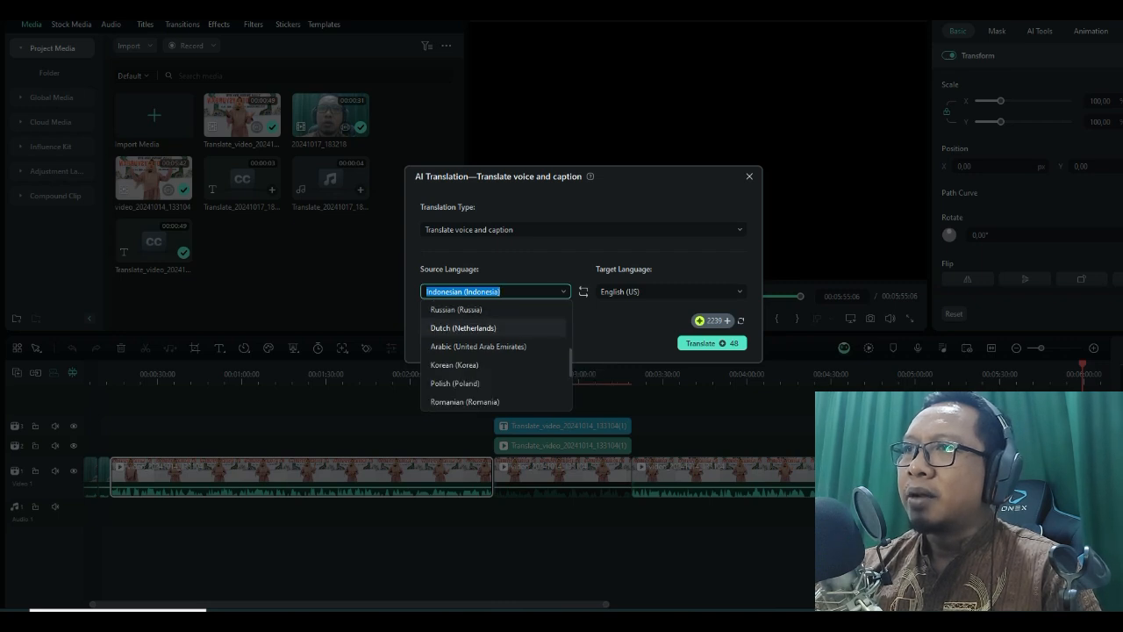
scroll(496, 356, down, 5)
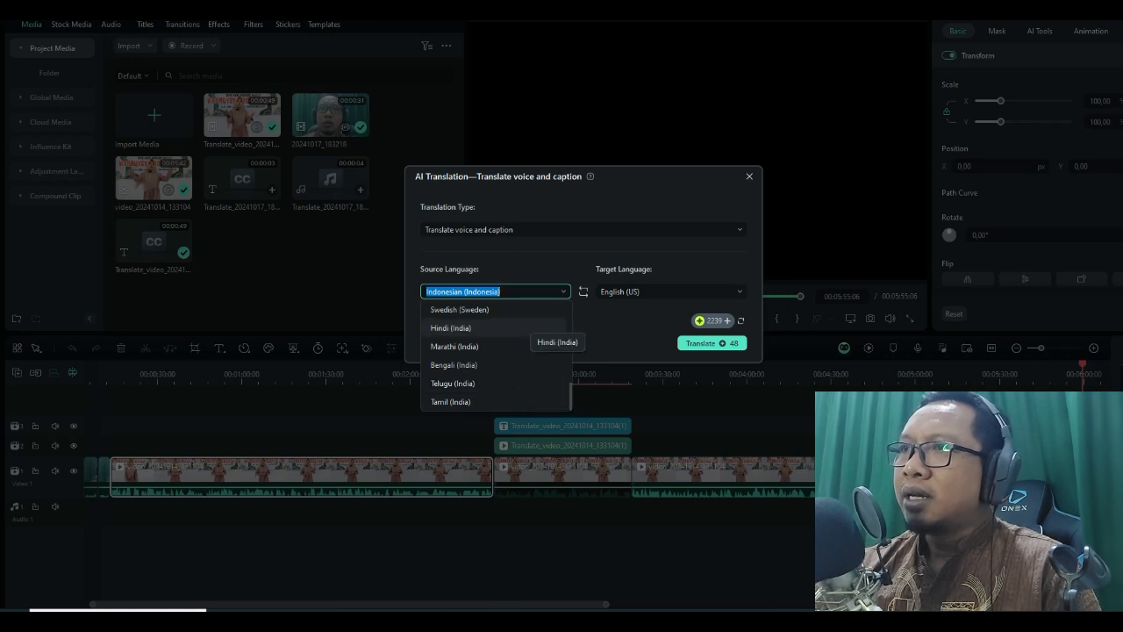
scroll(495, 355, up, 2)
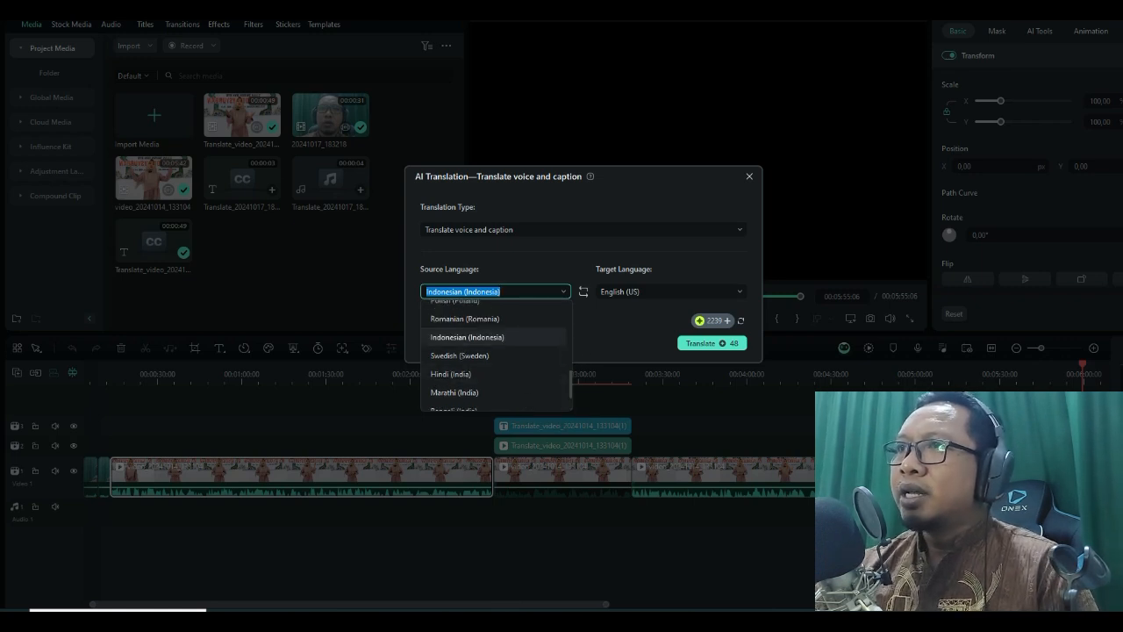
- Review the target languages once more to compare them with the source languages, and close AI Translation without translating
click(671, 291)
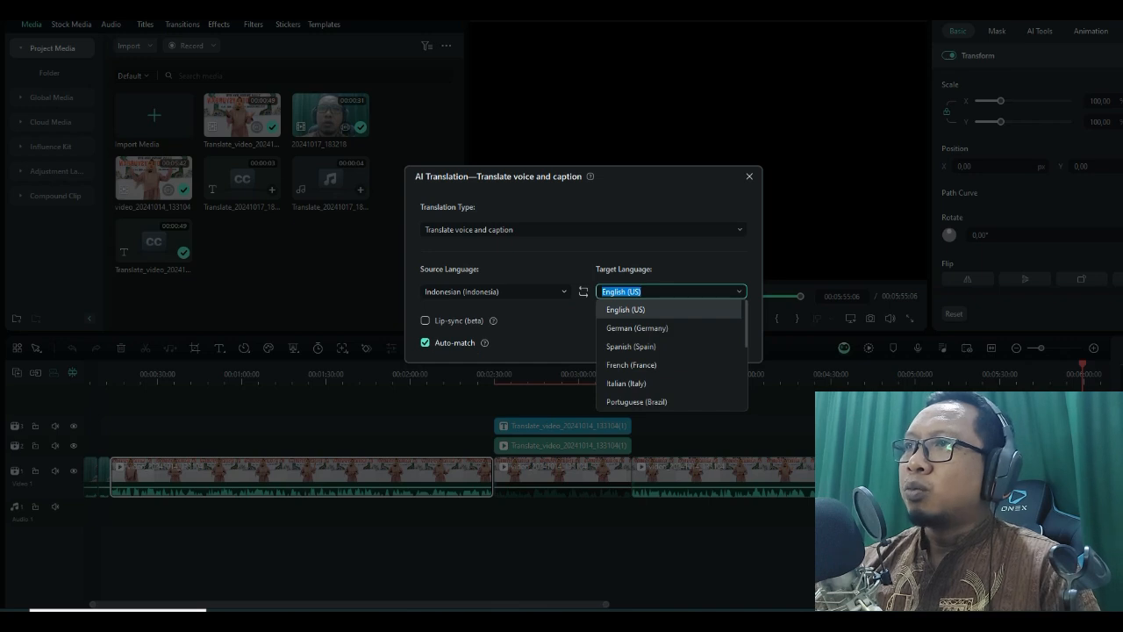
scroll(667, 342, down, 5)
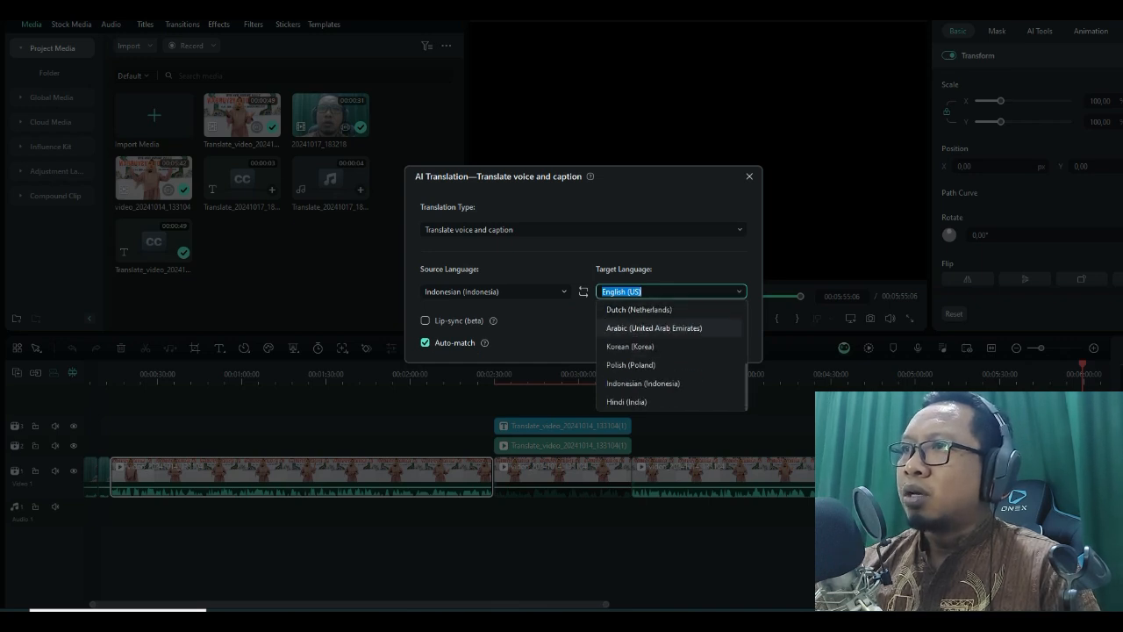
scroll(654, 334, up, 5)
scroll(653, 364, down, 5)
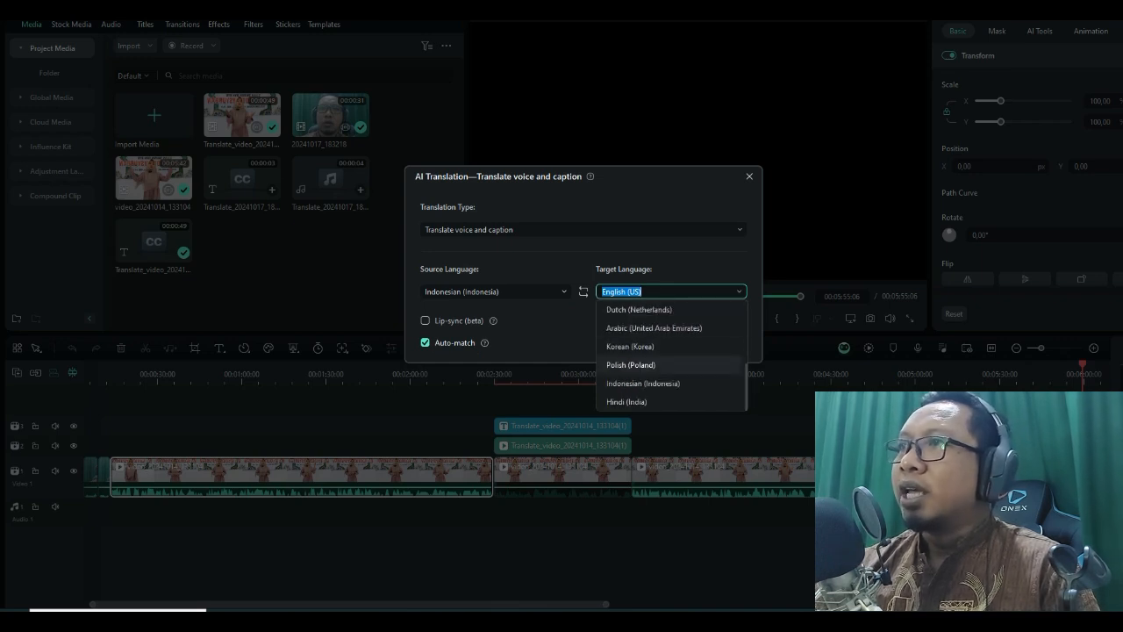
key(Escape)
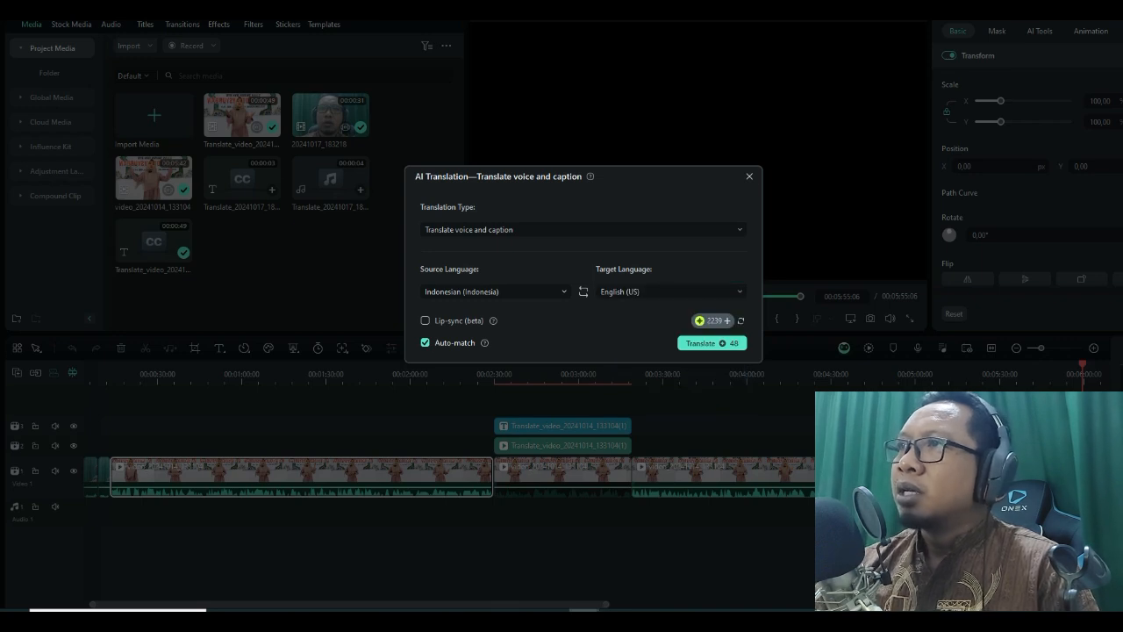
click(749, 176)
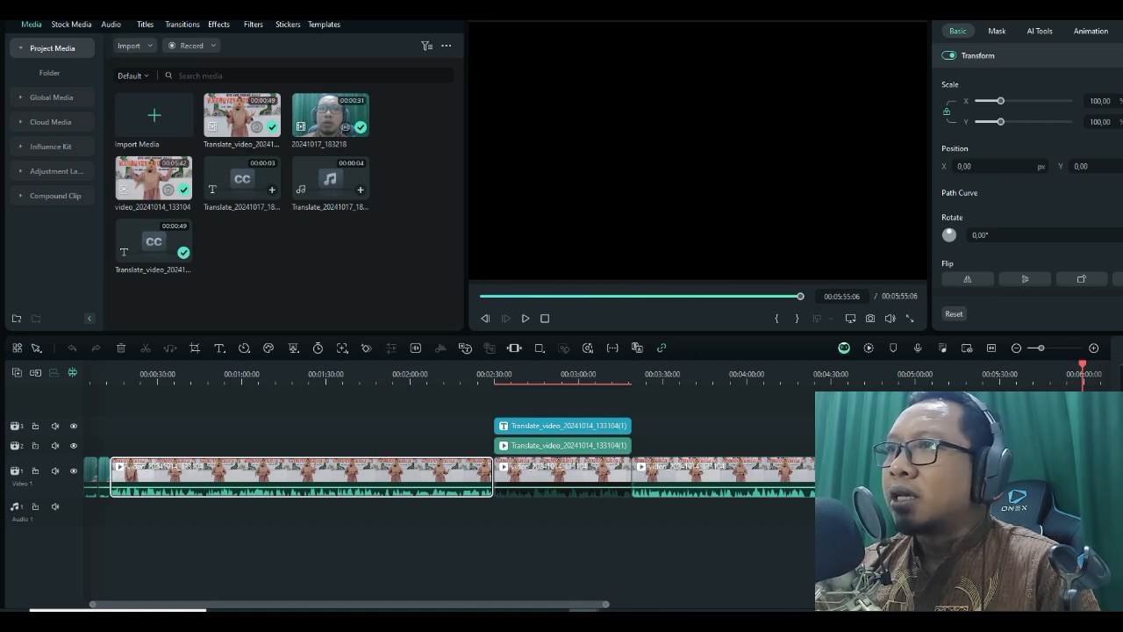
- Preview the translated section with its captions, and play the timeline from 00:02:07:14 in the clip before it
click(483, 376)
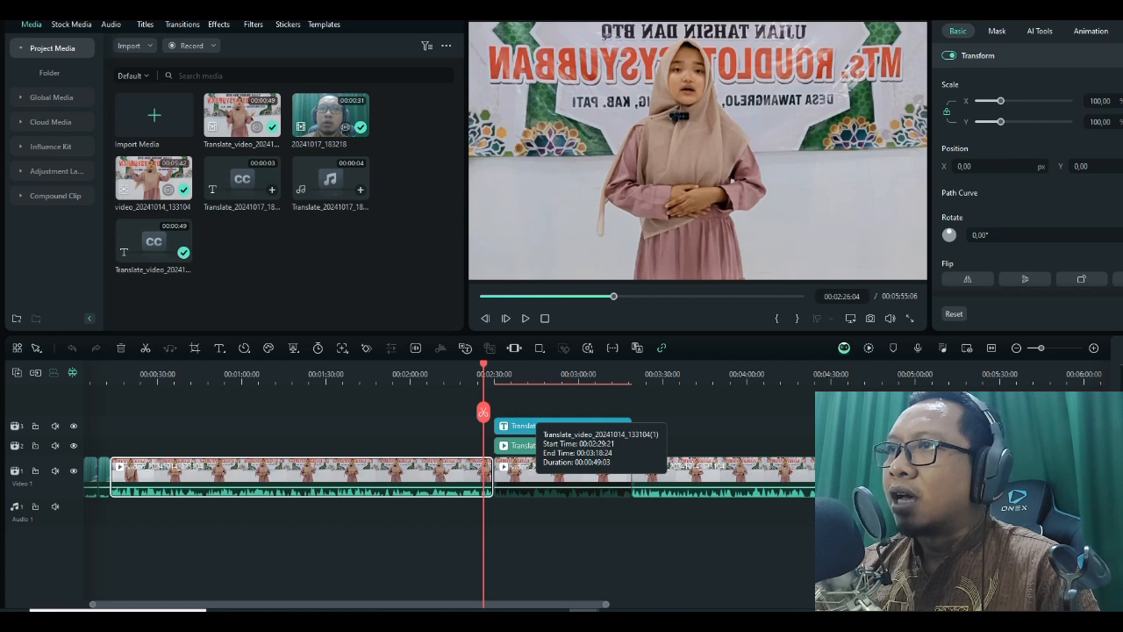
drag(484, 364, 546, 364)
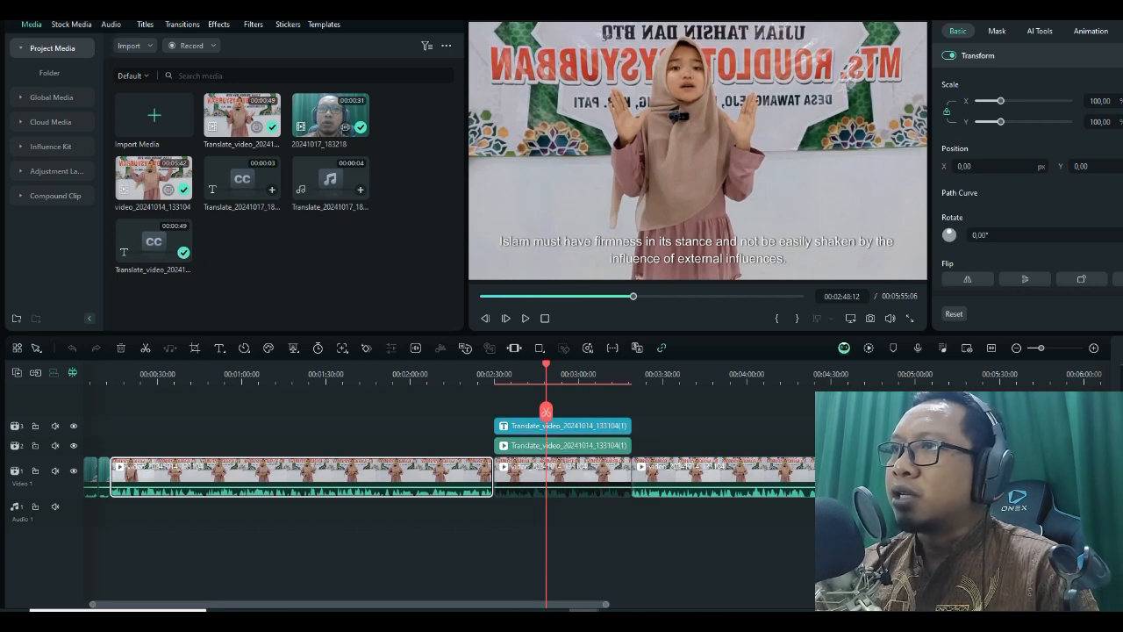
drag(546, 364, 431, 364)
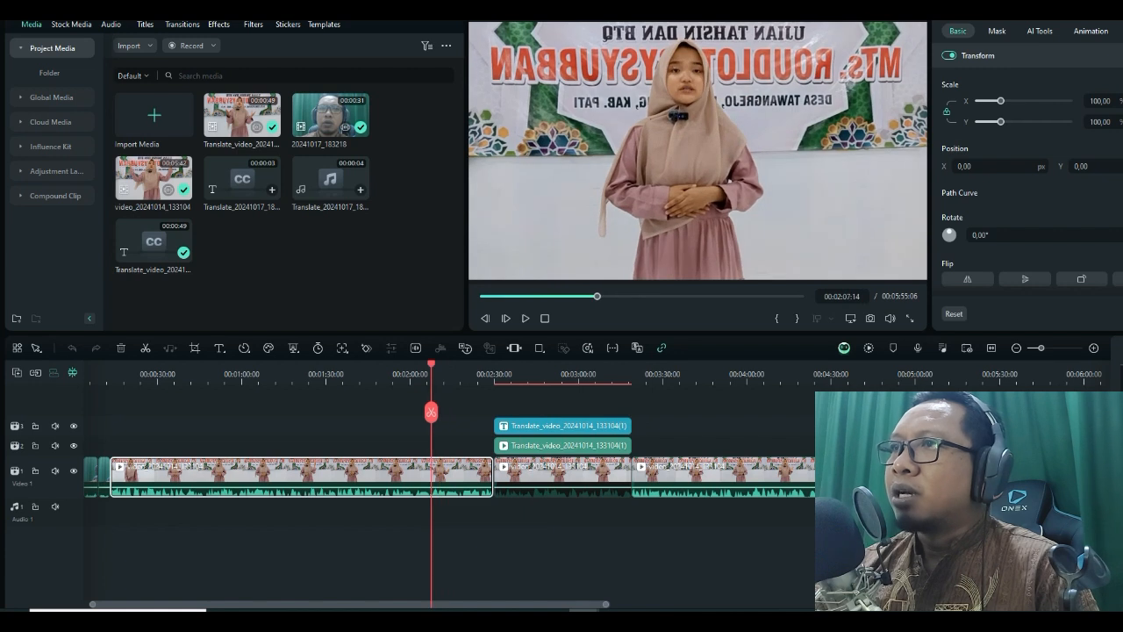
click(526, 319)
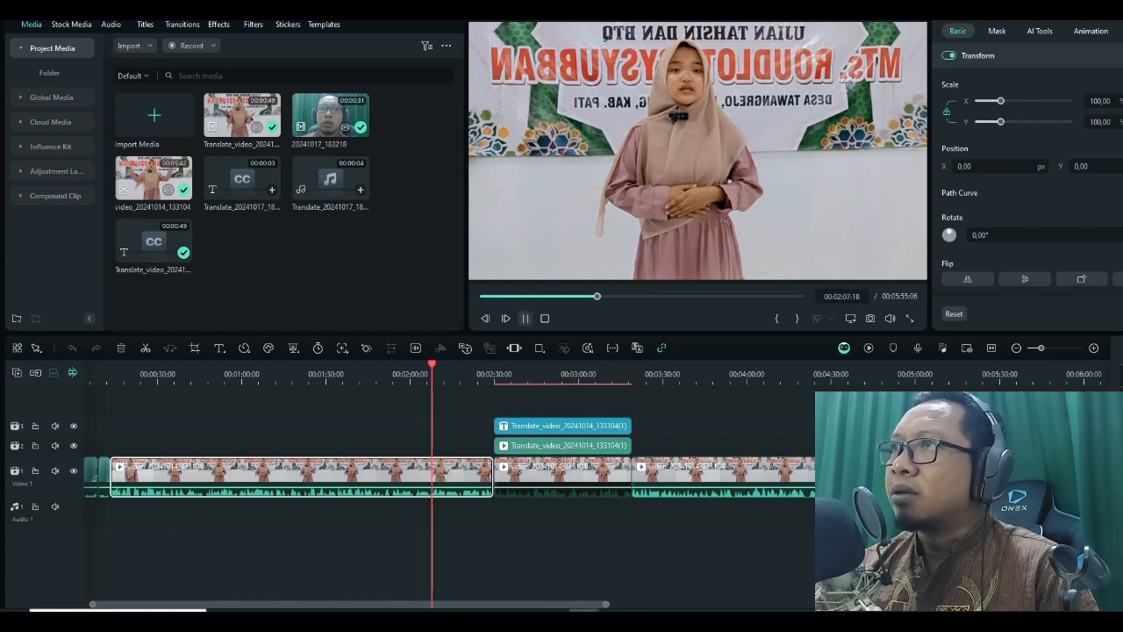
- Stop playback and play a short part of the untranslated clip that follows the translated section
click(526, 319)
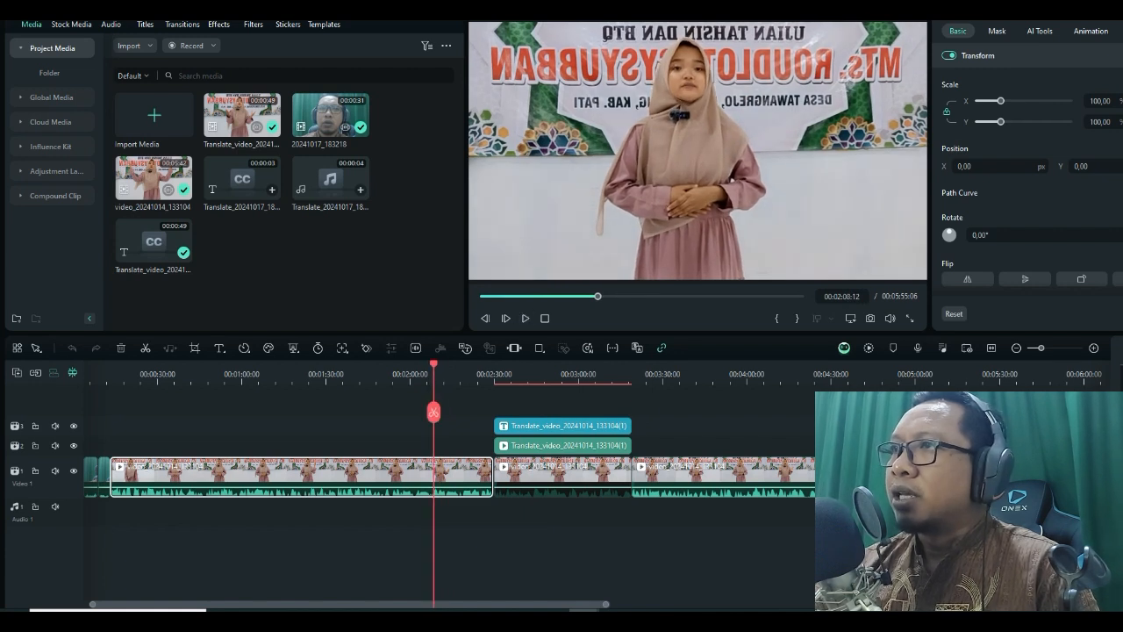
click(644, 372)
click(526, 319)
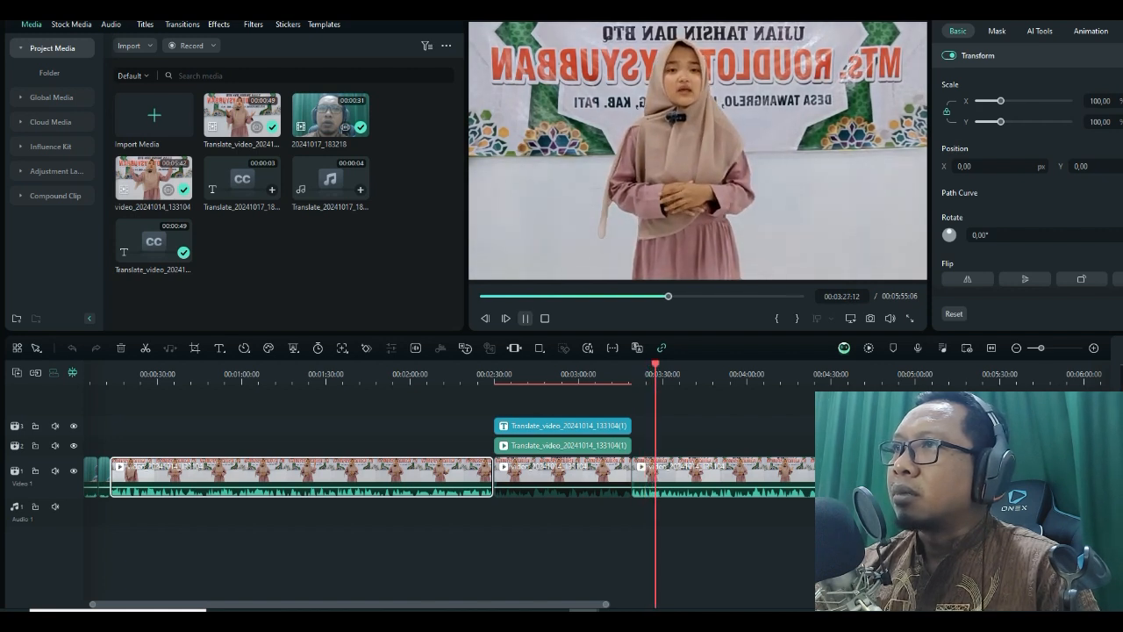
key(space)
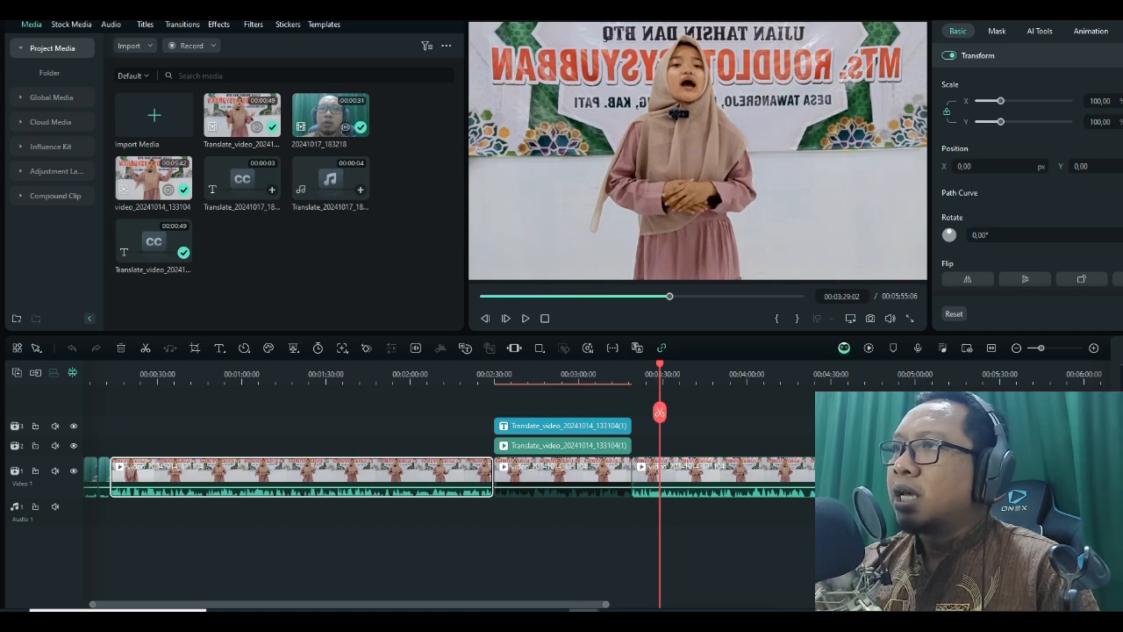
- Play the timeline from just before the translated section into its English voice and captions, stopping at 00:02:55:10
drag(660, 412, 499, 412)
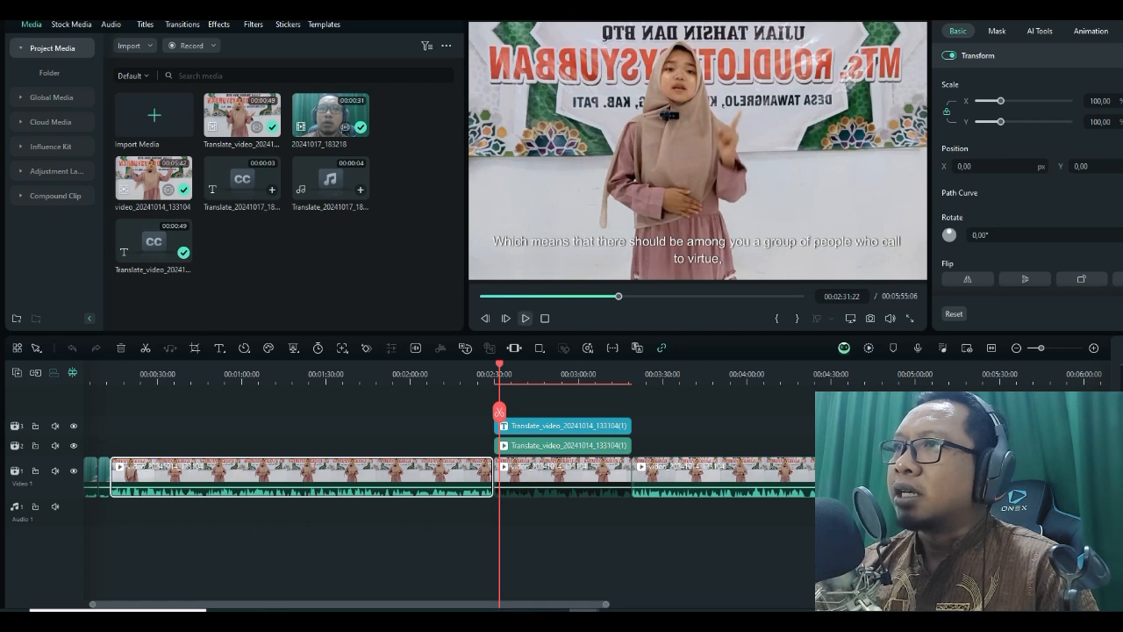
drag(500, 364, 485, 364)
click(525, 318)
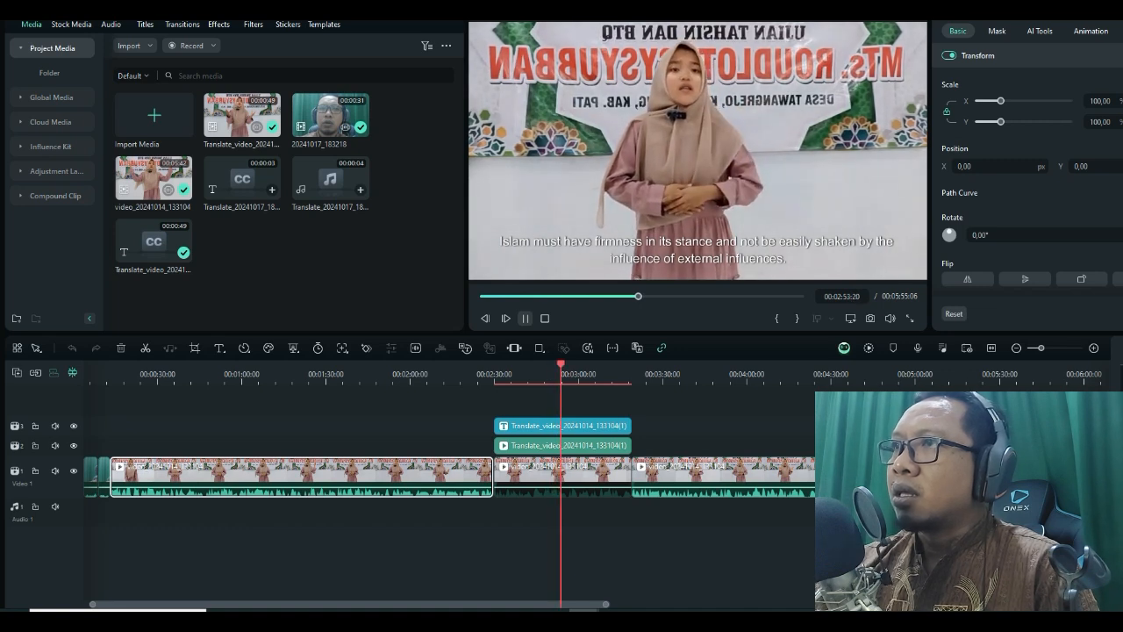
key(space)
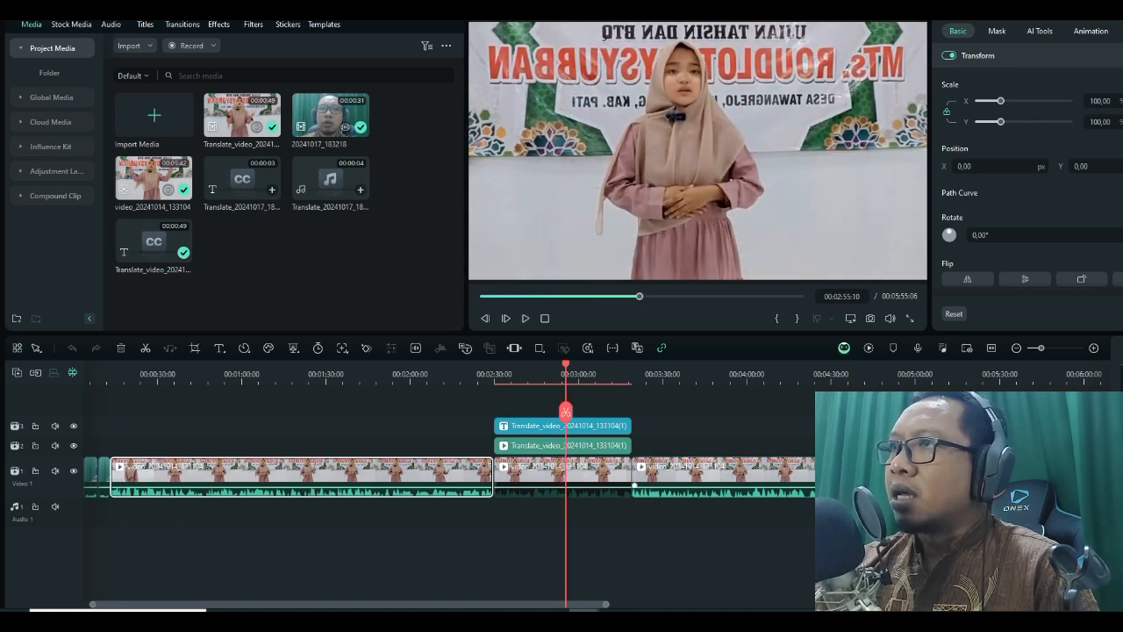
- Check the translated clip's AI tools, and view the AI Translation settings for the untranslated clip after it without translating
click(563, 446)
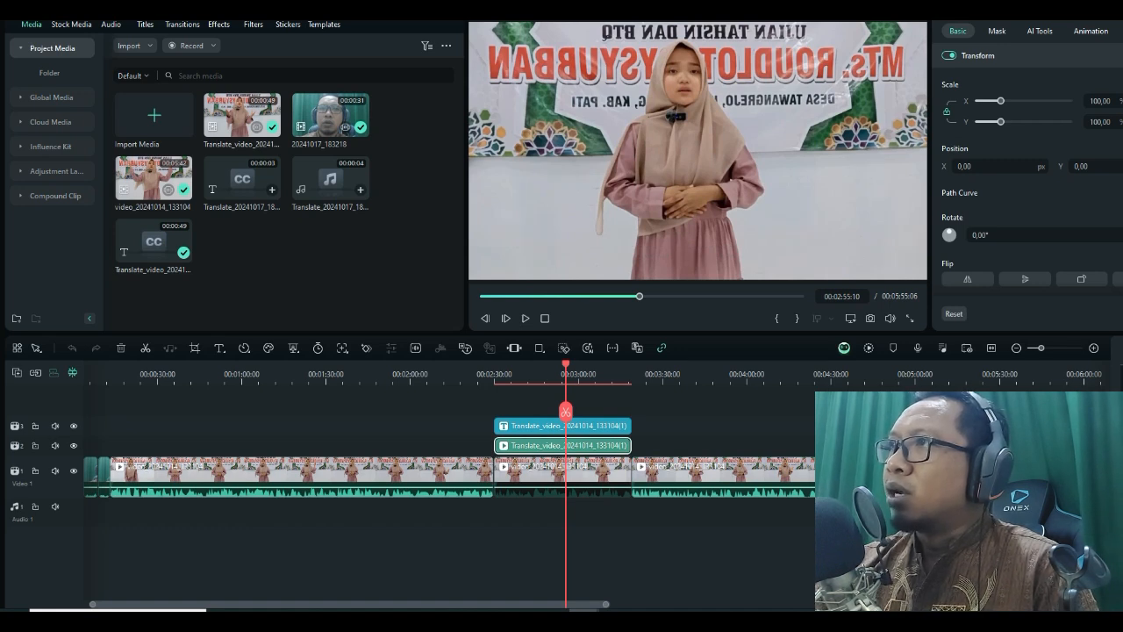
click(1040, 31)
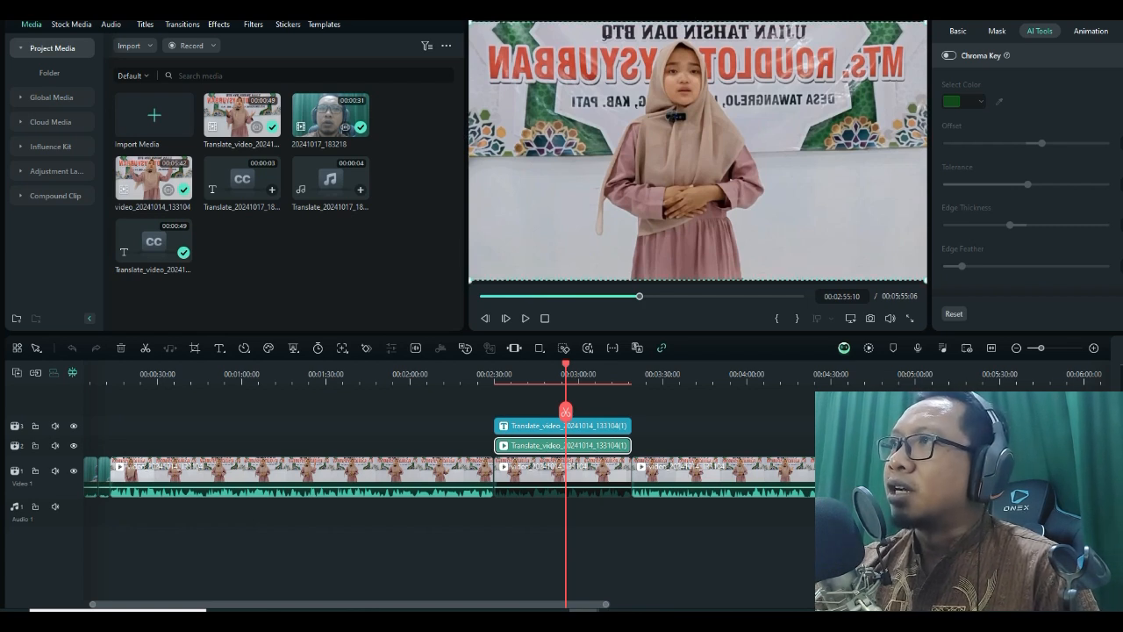
click(715, 476)
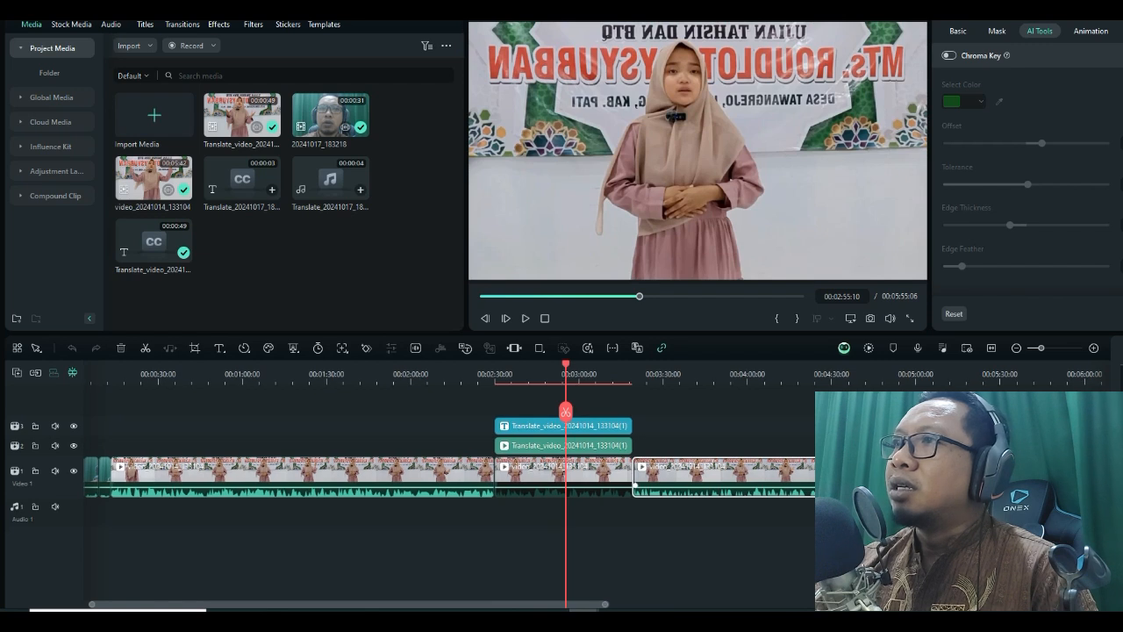
right_click(707, 474)
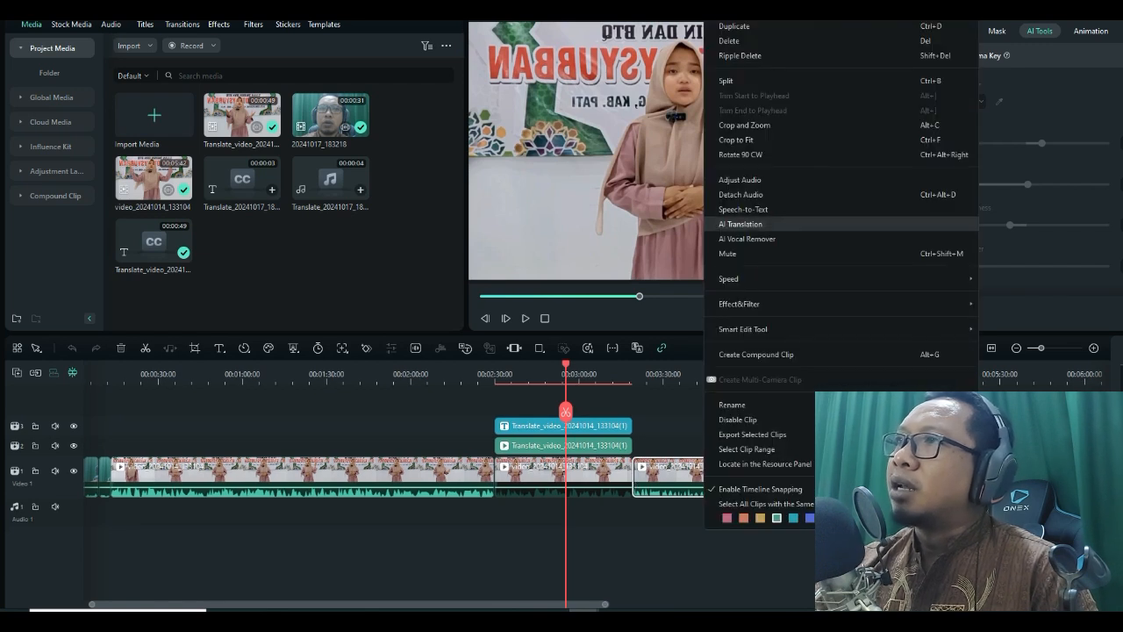
click(741, 224)
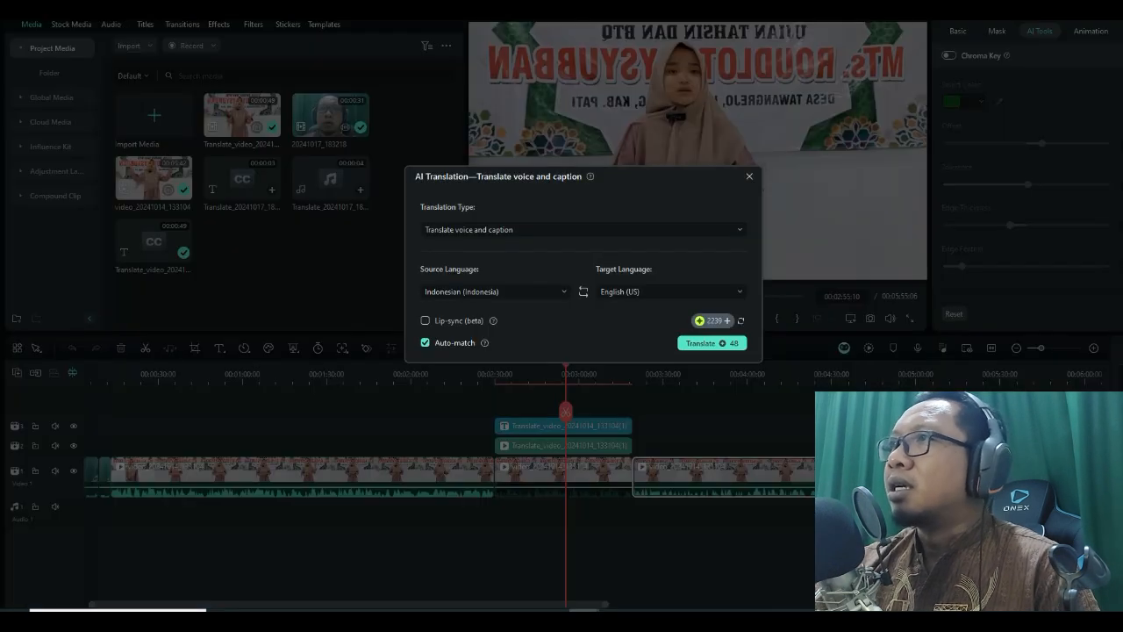
click(749, 177)
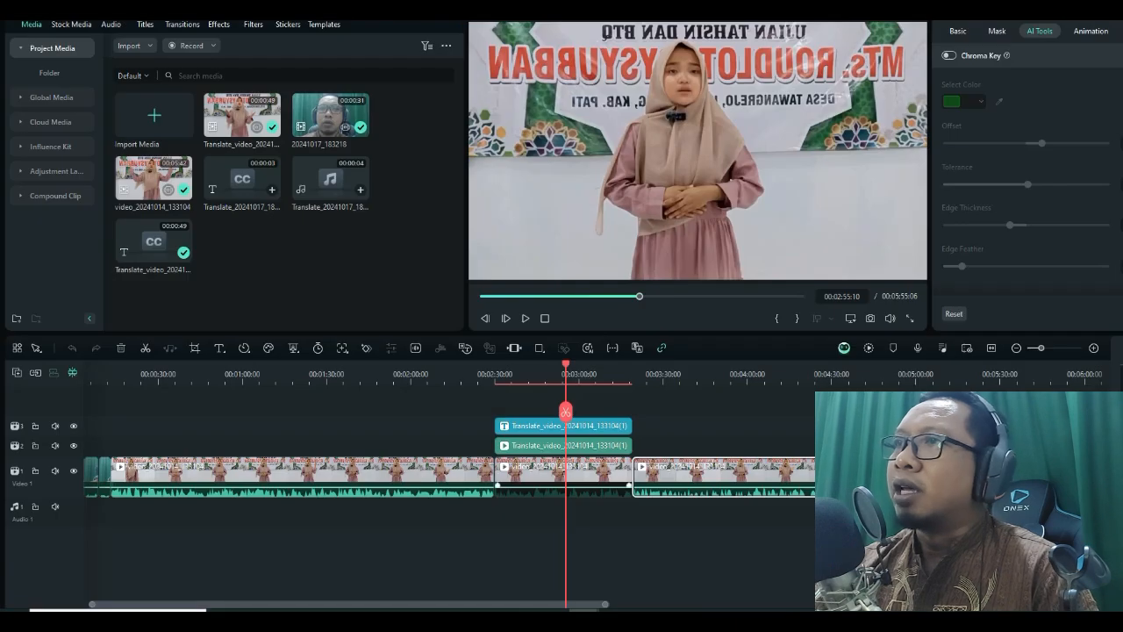
- Examine the translated clip's available properties, including its transform, drop shadow, mask, AI tools and colour settings
click(580, 446)
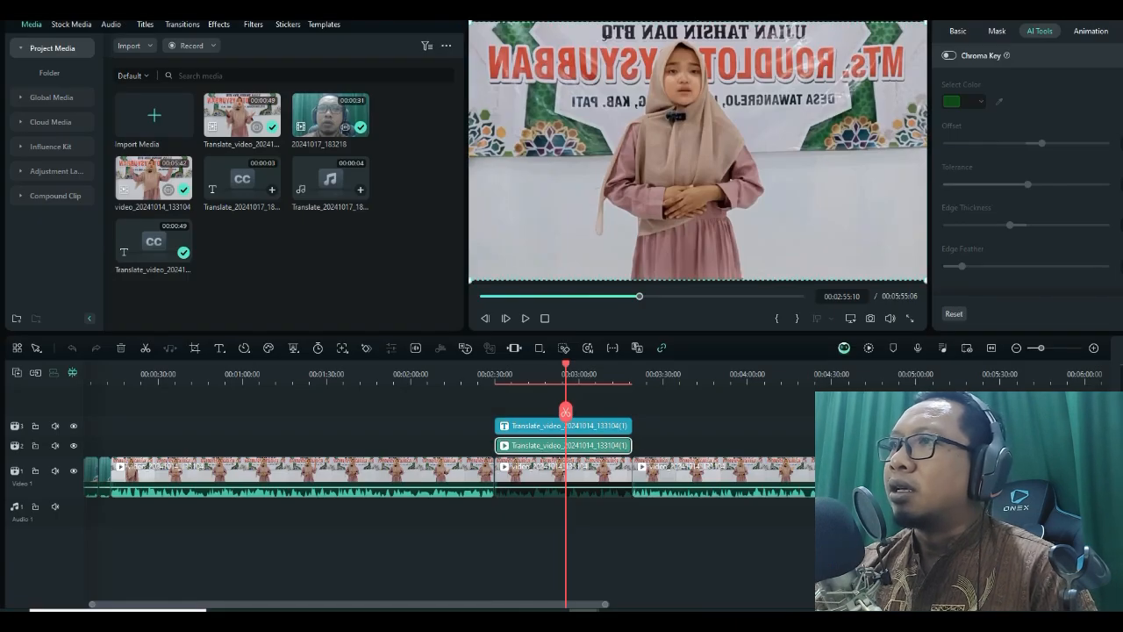
right_click(586, 445)
key(Escape)
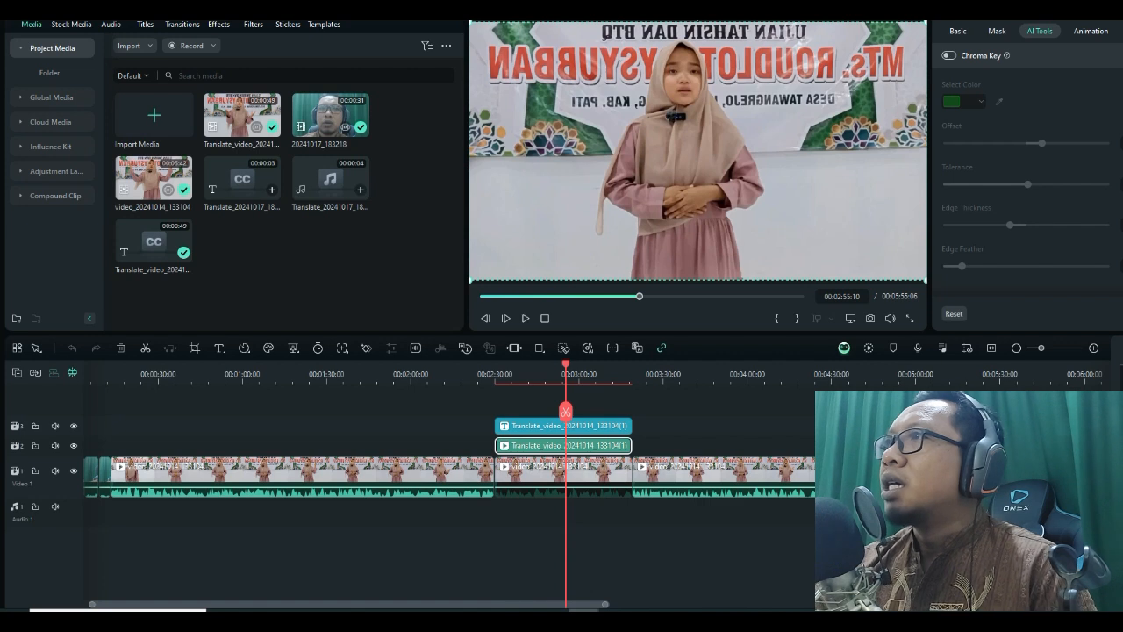
click(957, 31)
scroll(1025, 175, down, 10)
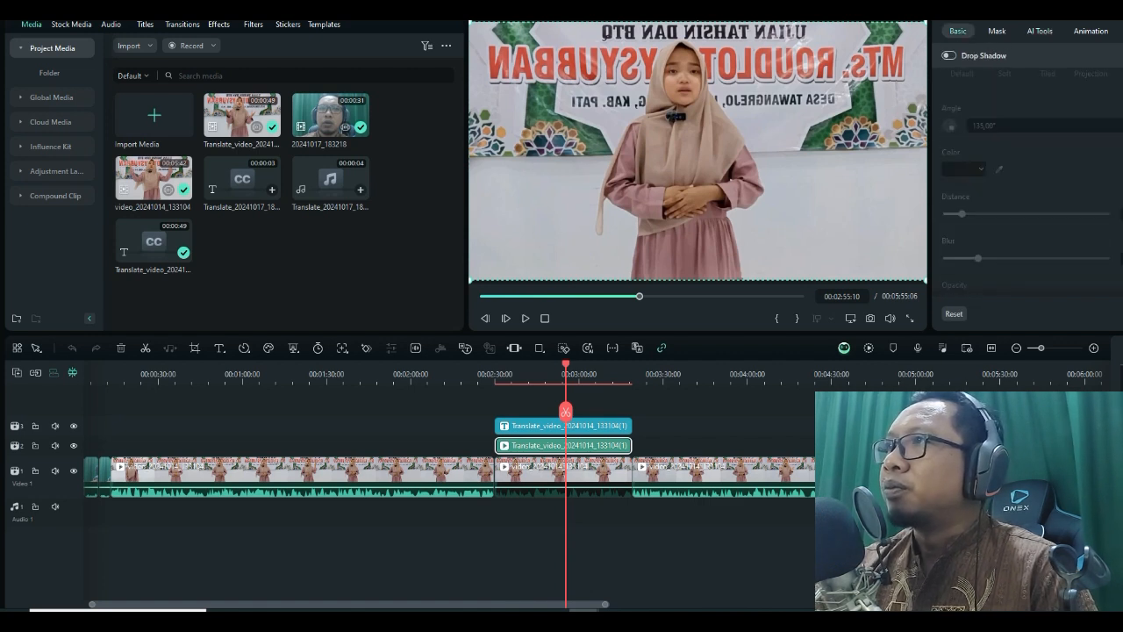
scroll(1026, 175, up, 10)
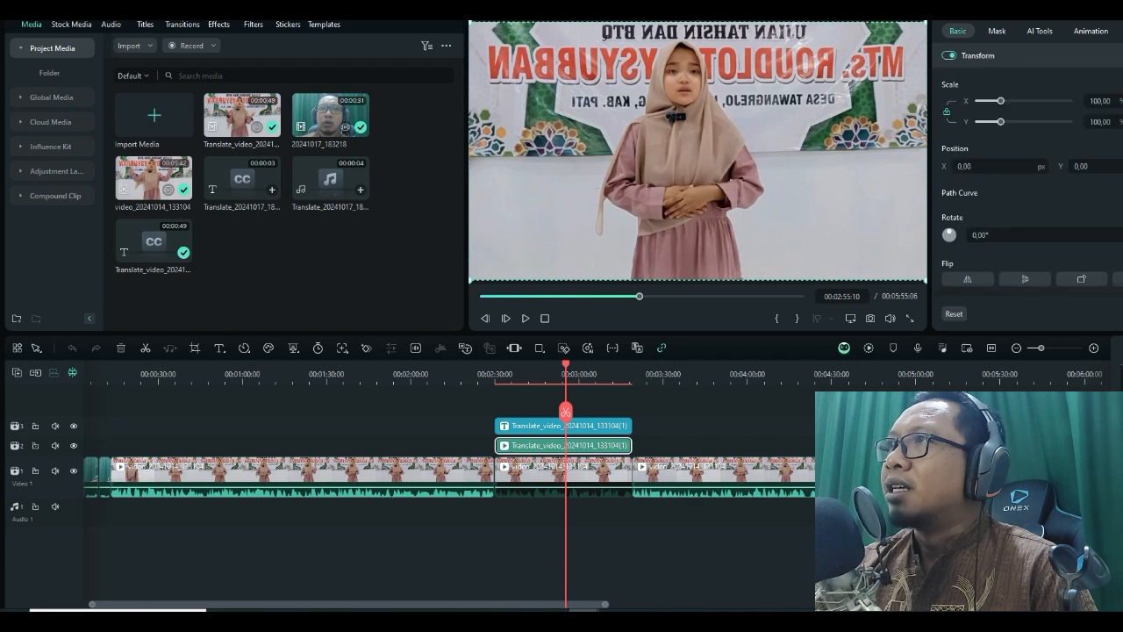
click(997, 30)
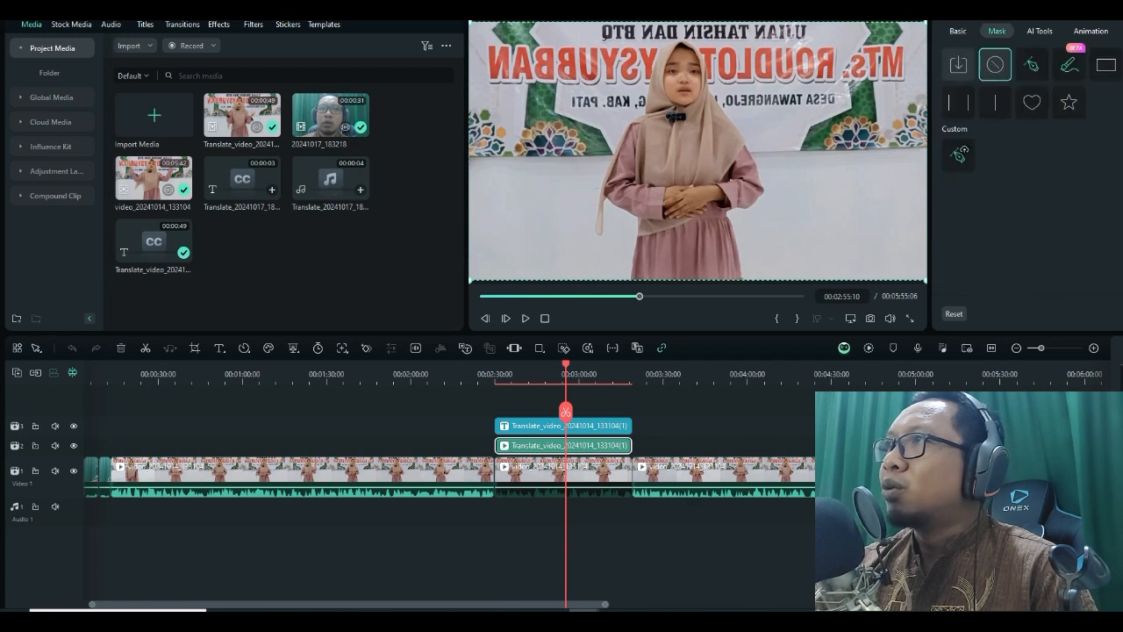
click(1040, 31)
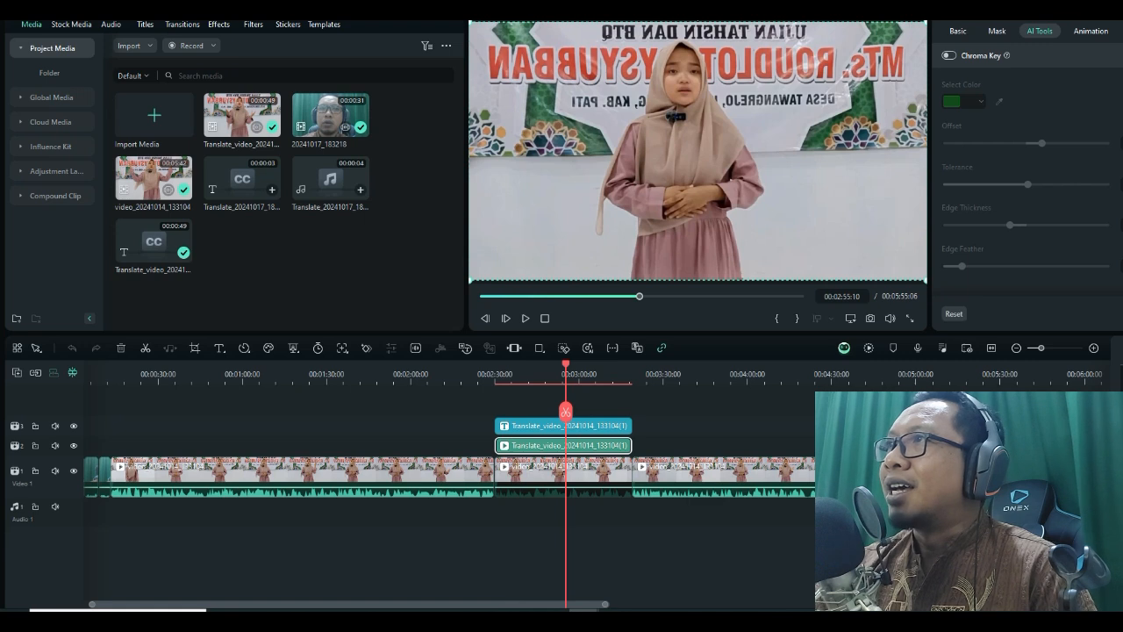
click(1018, 12)
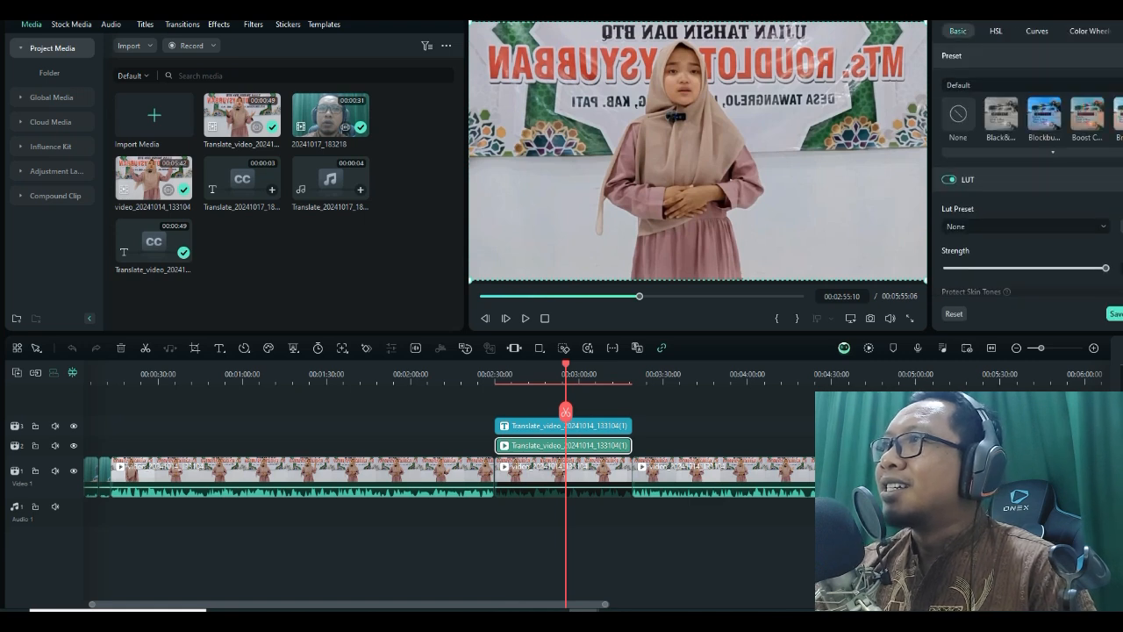
click(988, 12)
click(956, 11)
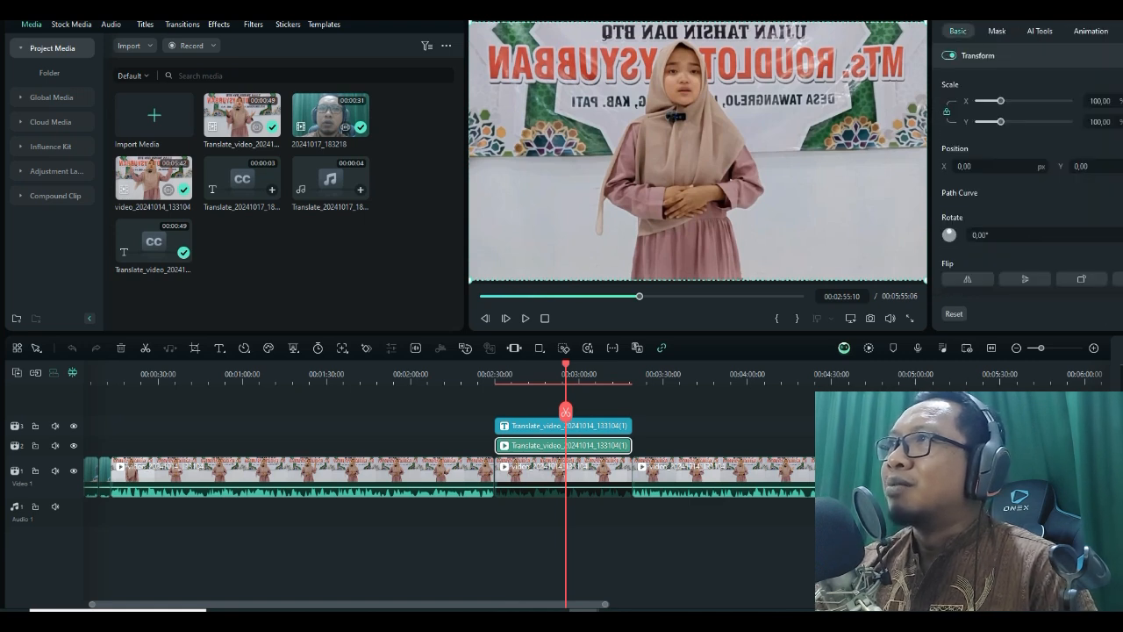